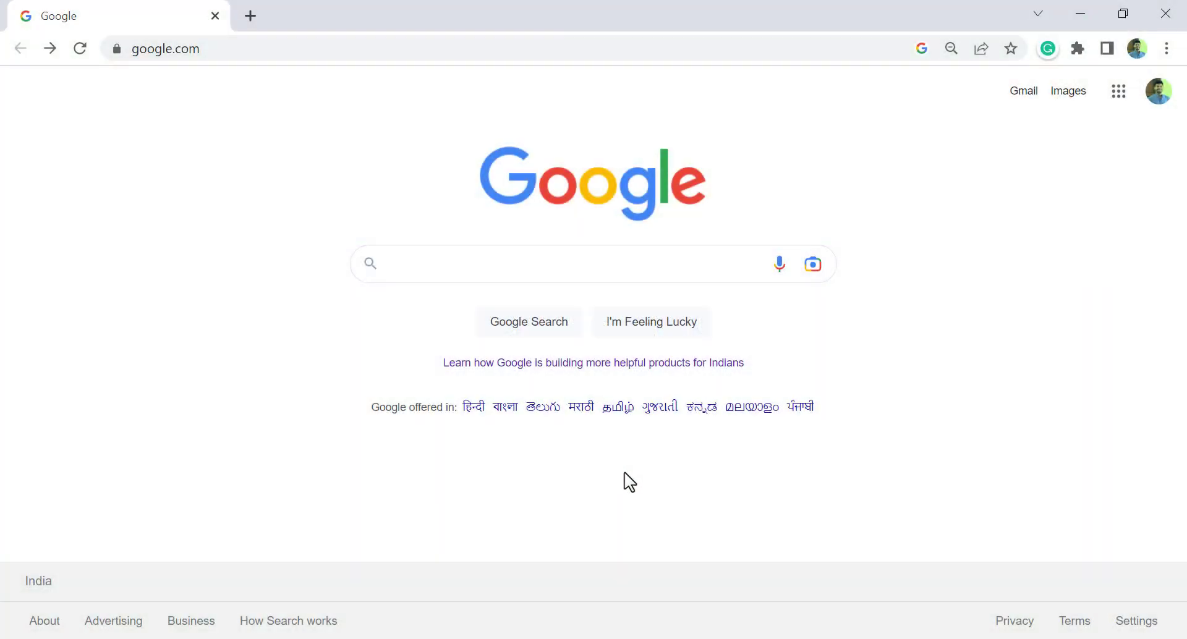
Search Google for 'google maps' and open the Google Maps website.
click(430, 272)
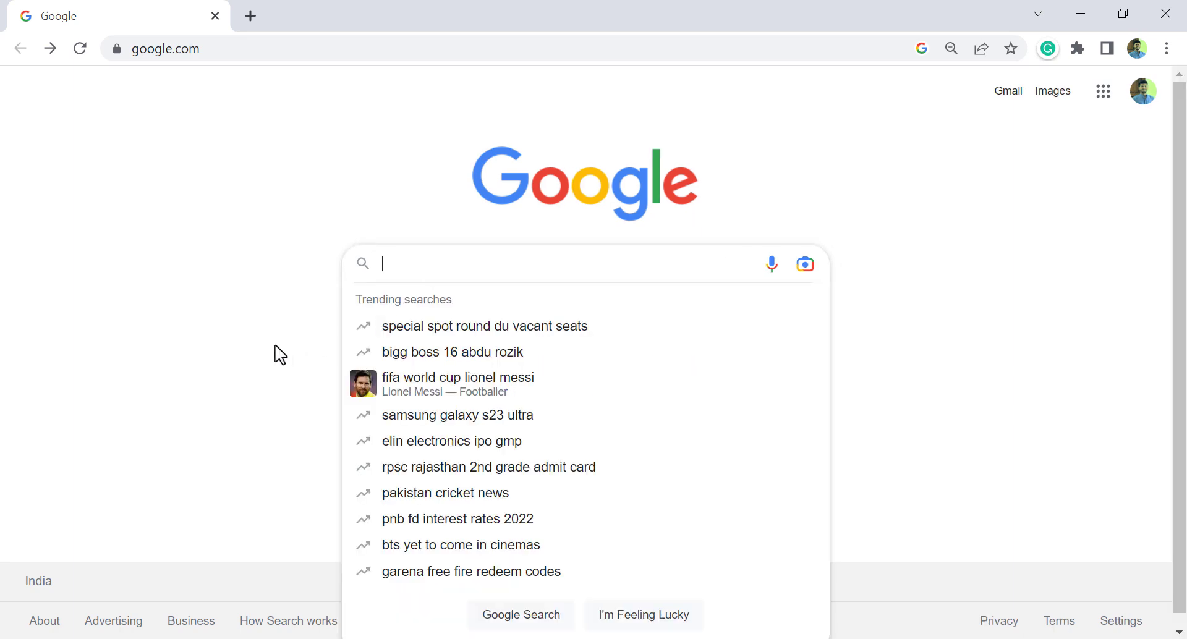
text(google maps)
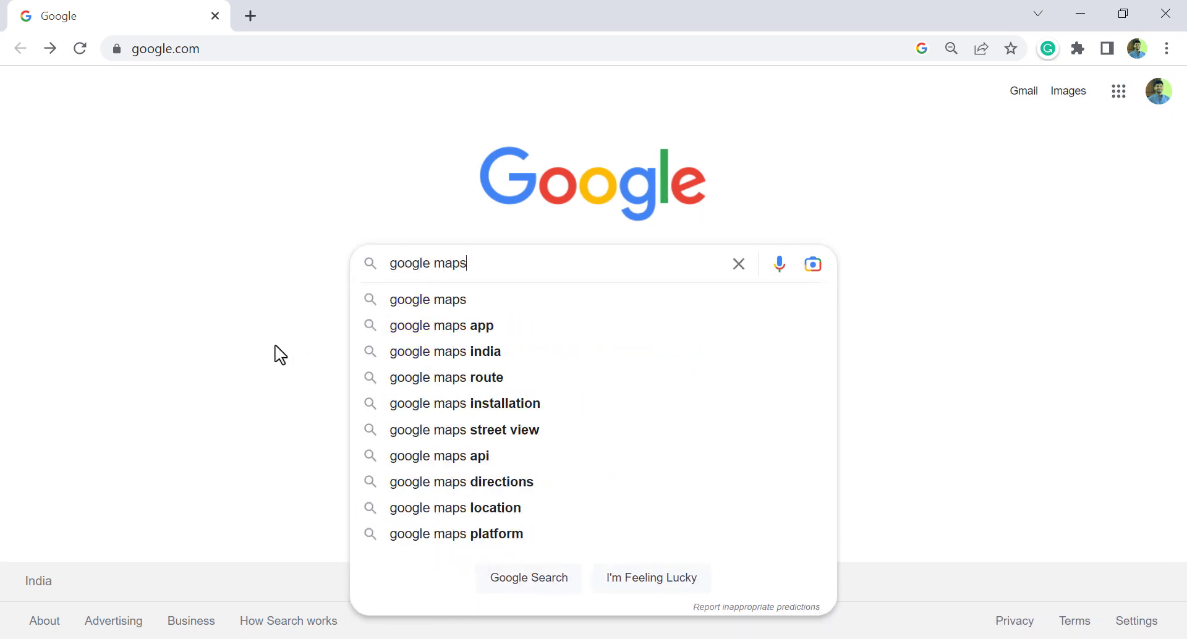
key(Return)
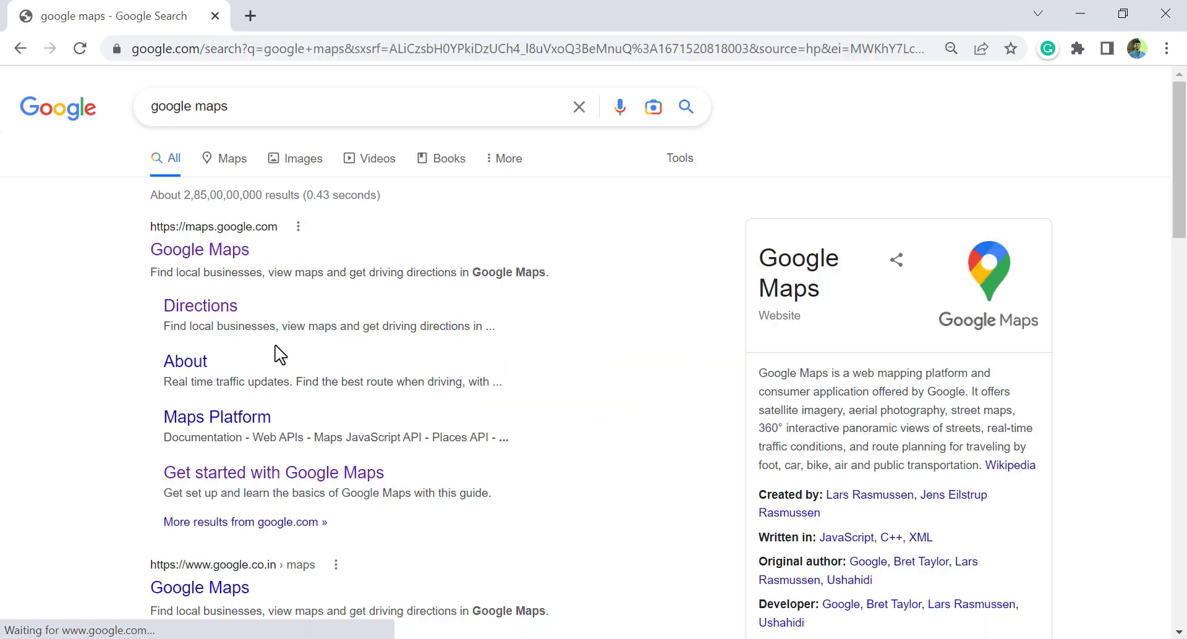
click(207, 259)
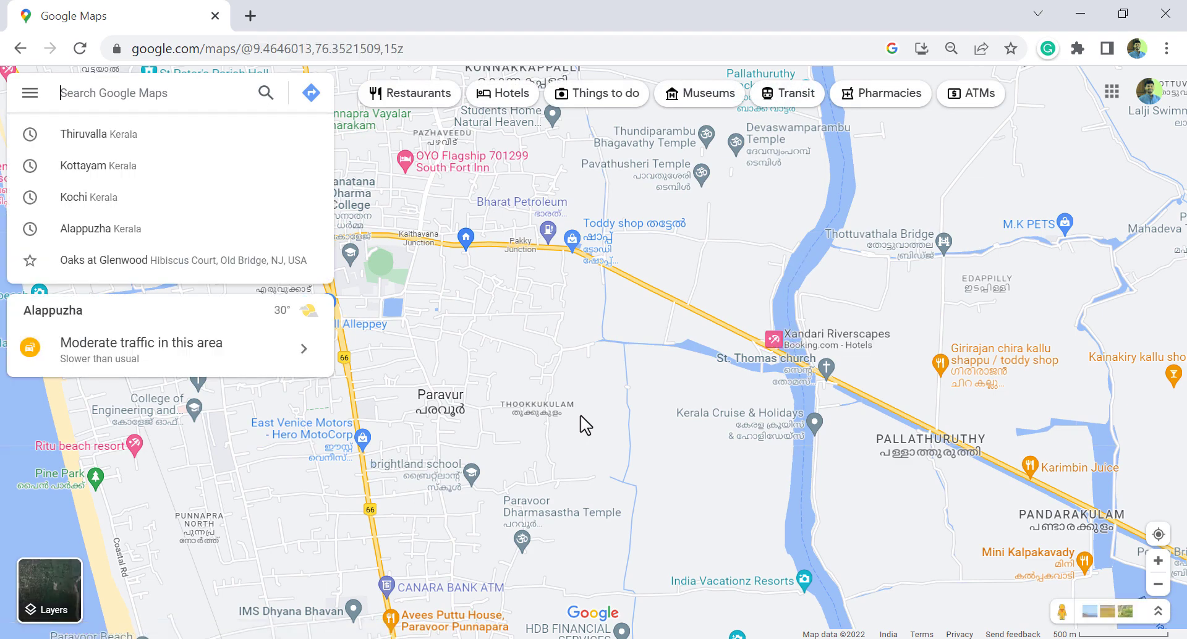
Measure the straight line from the junction near Sanatana Dharma College to the river: 2.61 km.
drag(601, 355, 601, 389)
scroll(585, 374, up, 1)
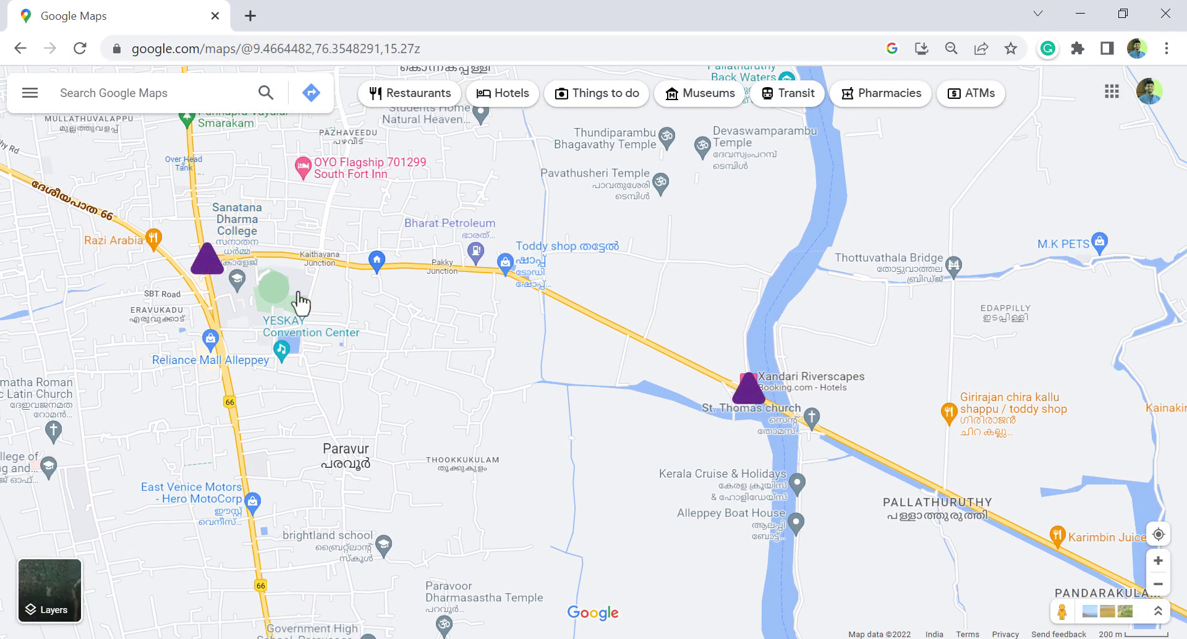
right_click(211, 262)
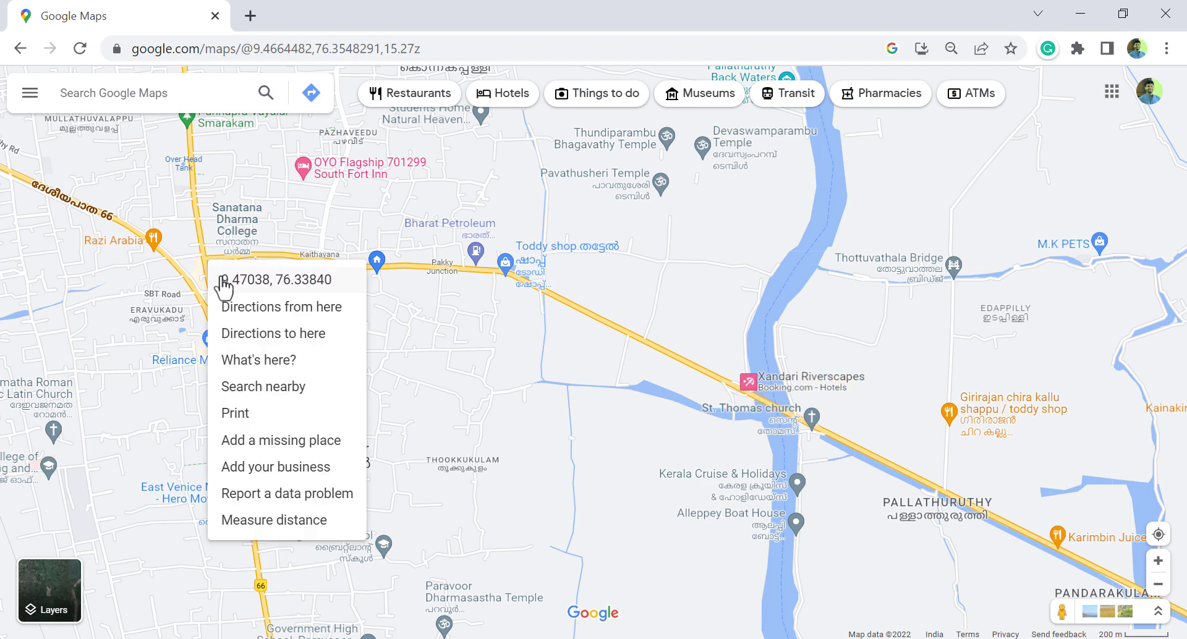
click(302, 526)
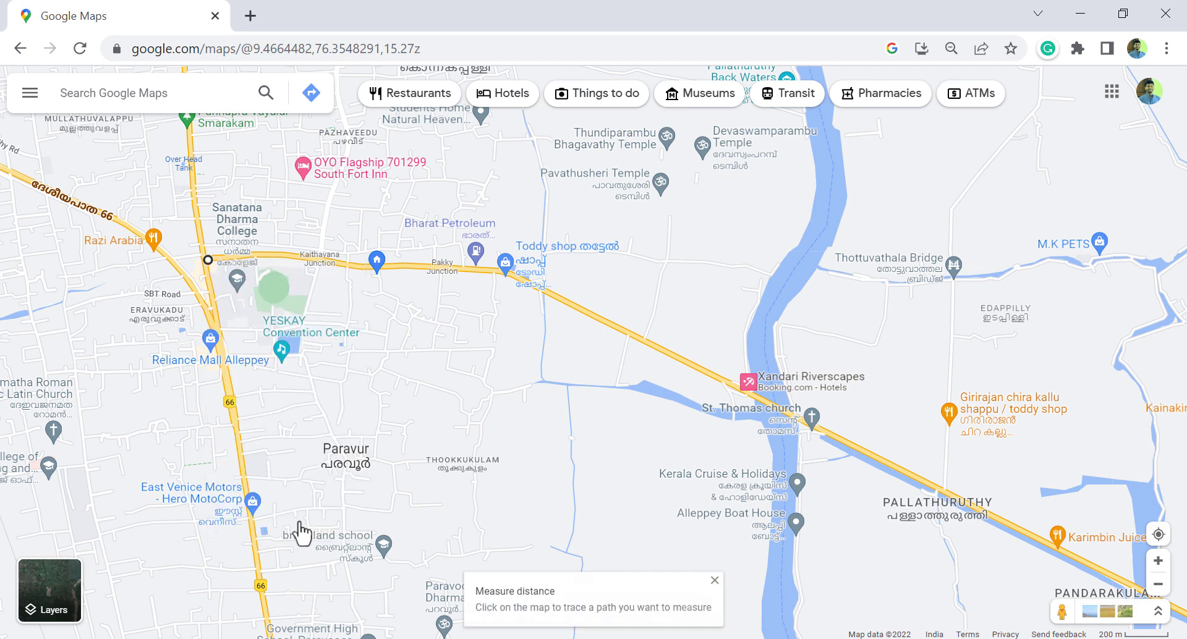
click(751, 394)
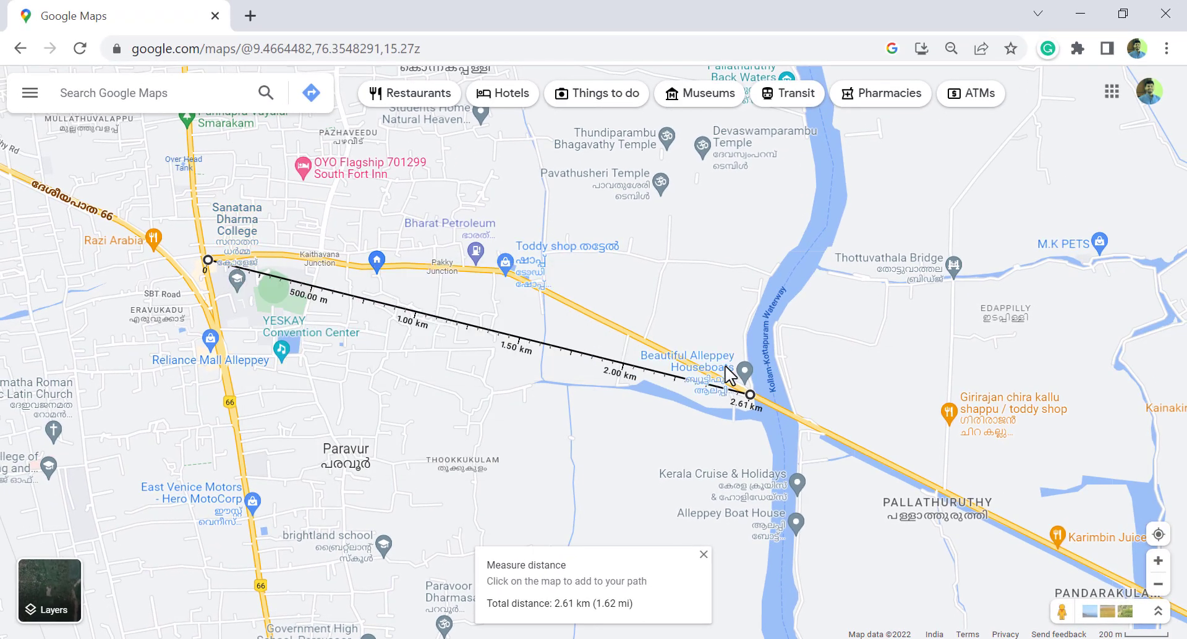
Clear the 2.61 km straight measurement and start a new measurement at the junction.
right_click(444, 361)
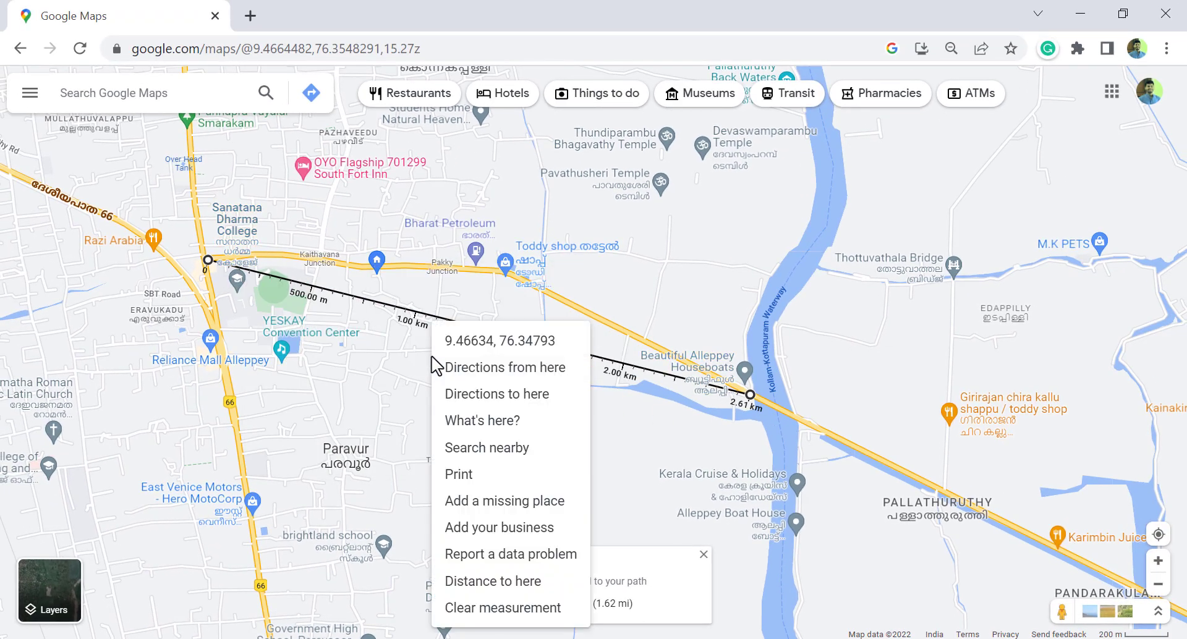
click(481, 609)
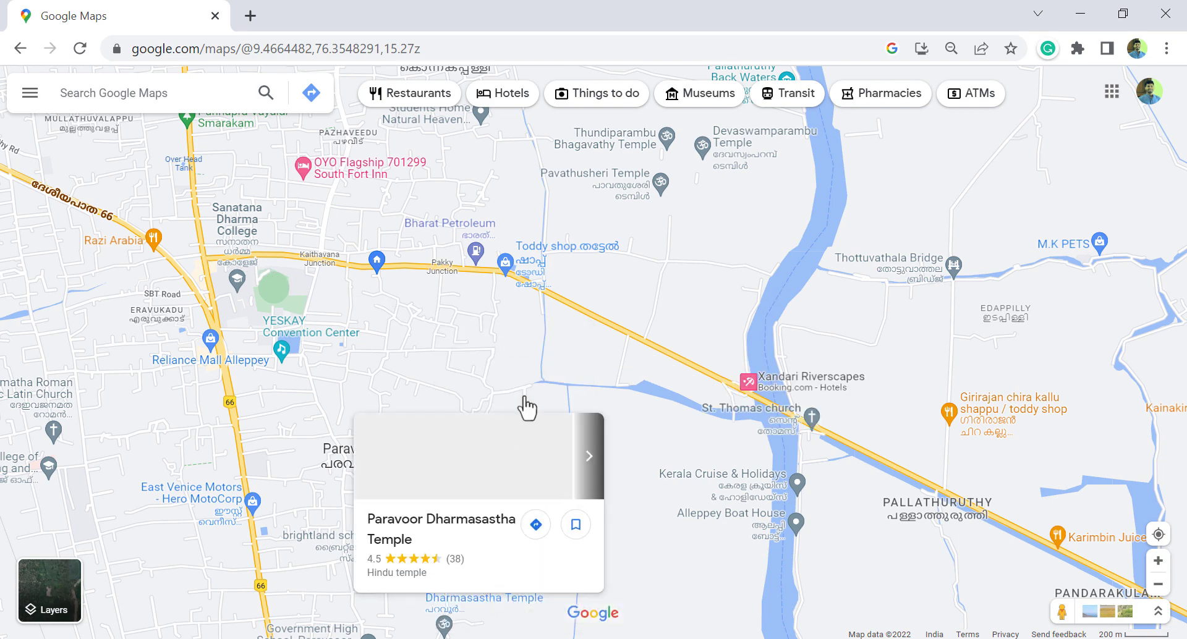
scroll(309, 267, up, 1)
scroll(309, 267, up, 1)
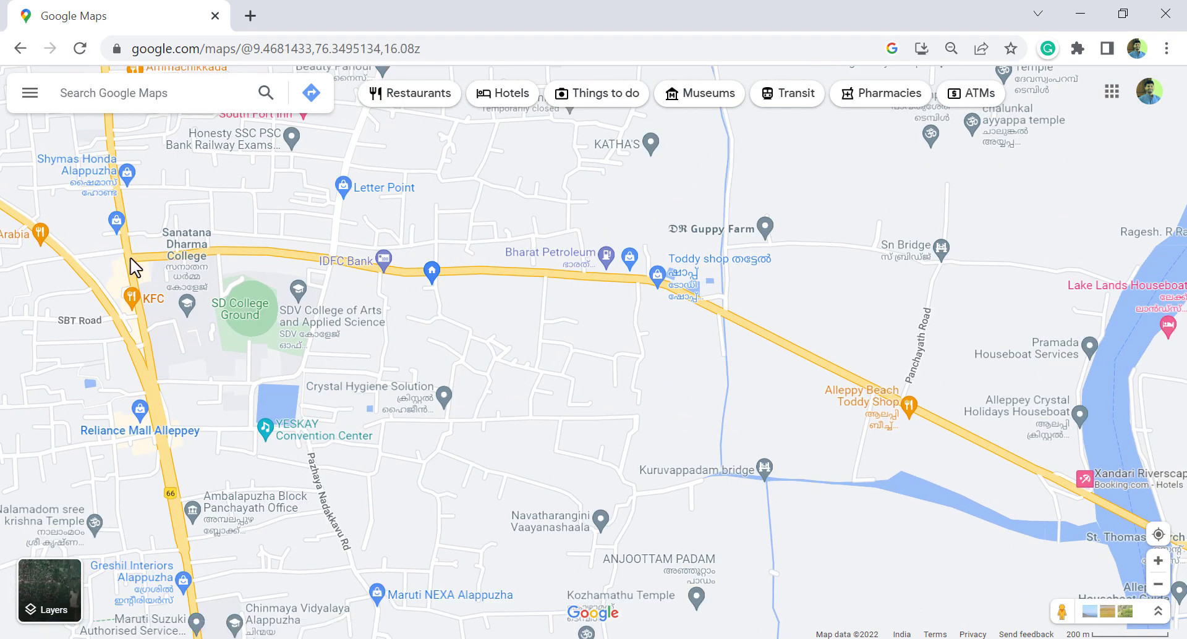
right_click(134, 267)
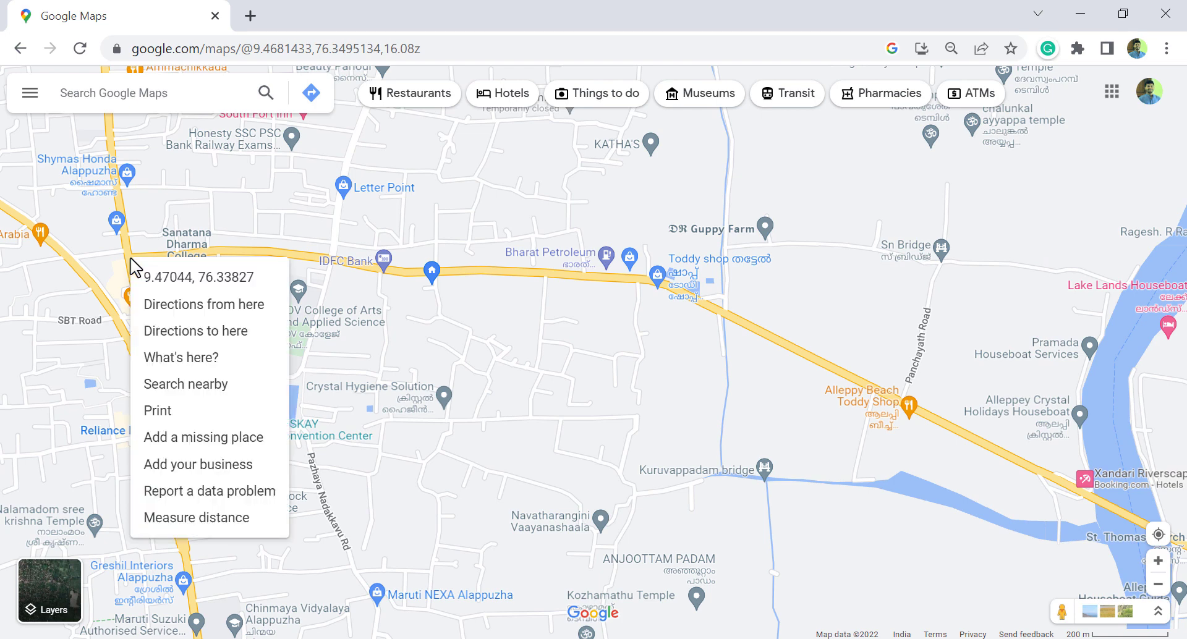
click(198, 521)
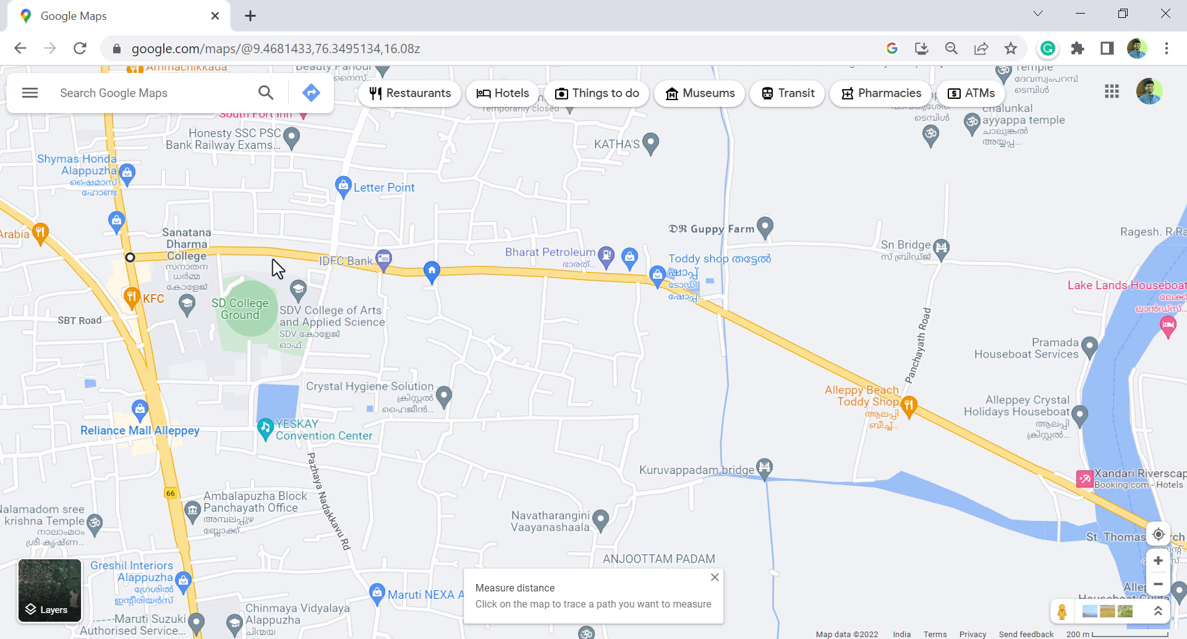
Trace the measurement point by point along the main road to the river, totalling 2.71 km.
click(250, 252)
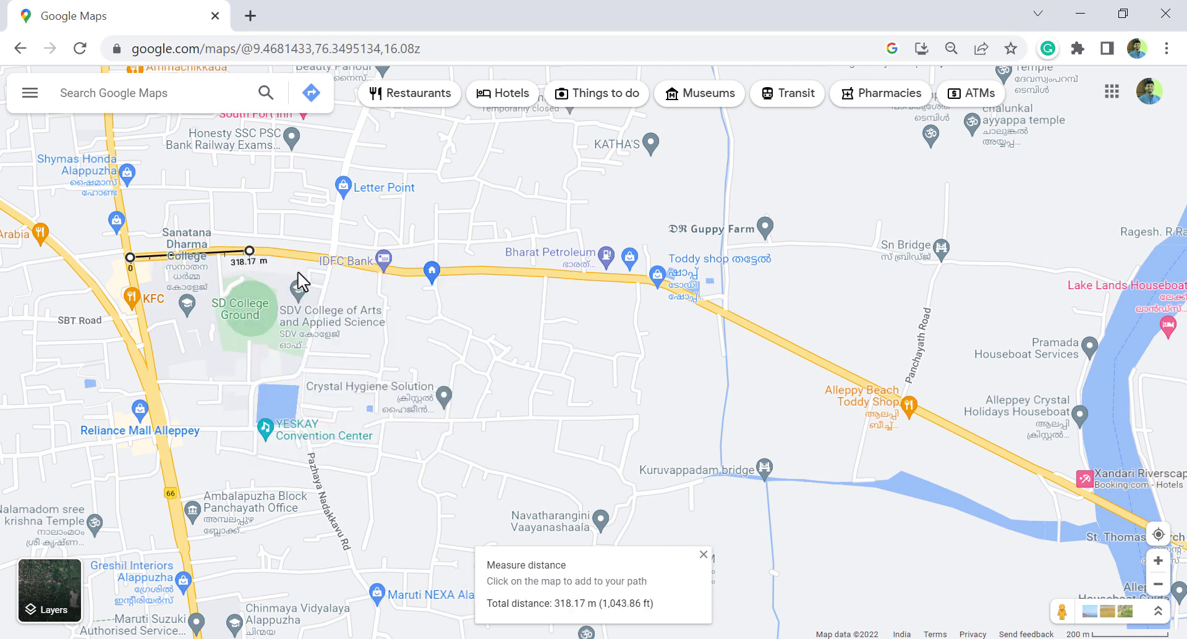
click(309, 256)
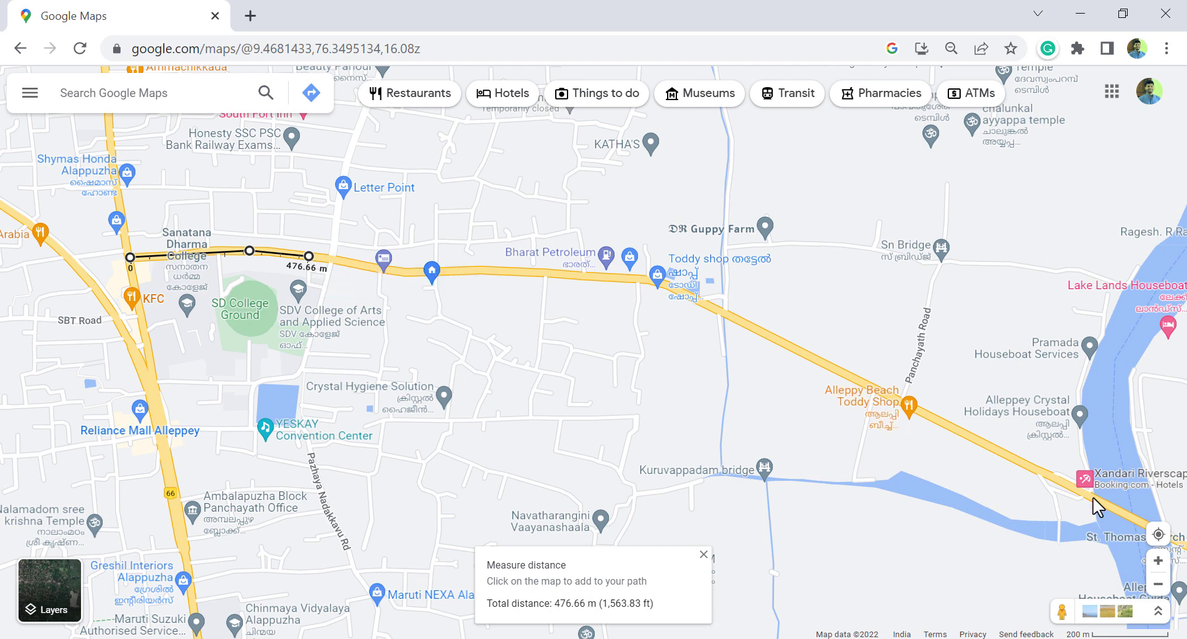
click(369, 265)
click(408, 272)
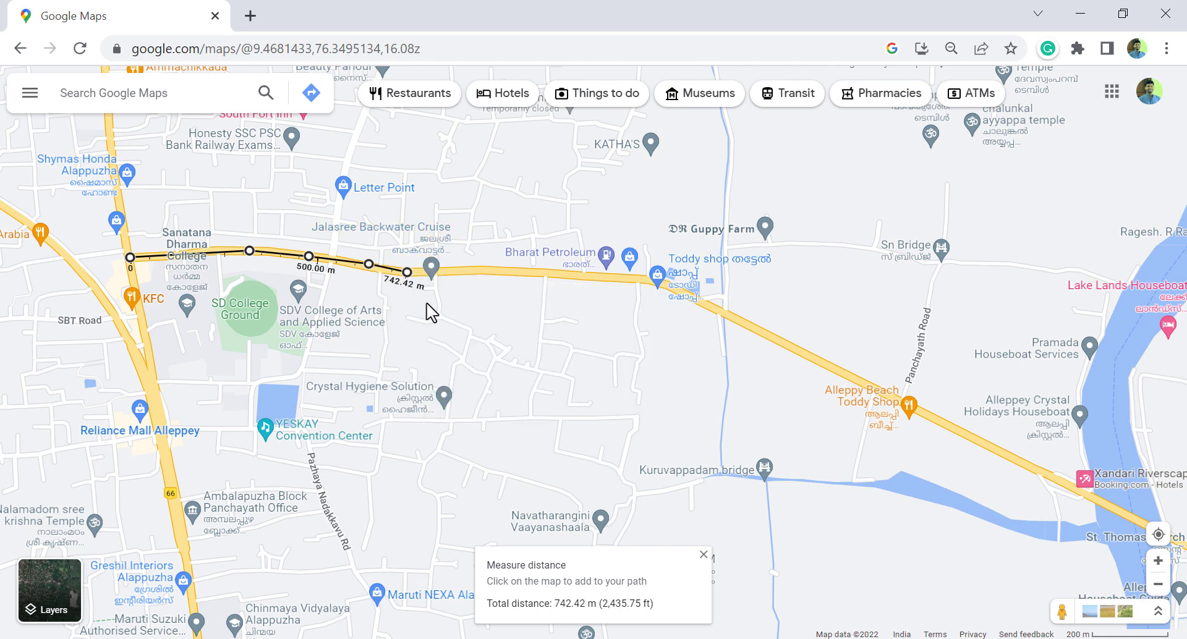
click(544, 276)
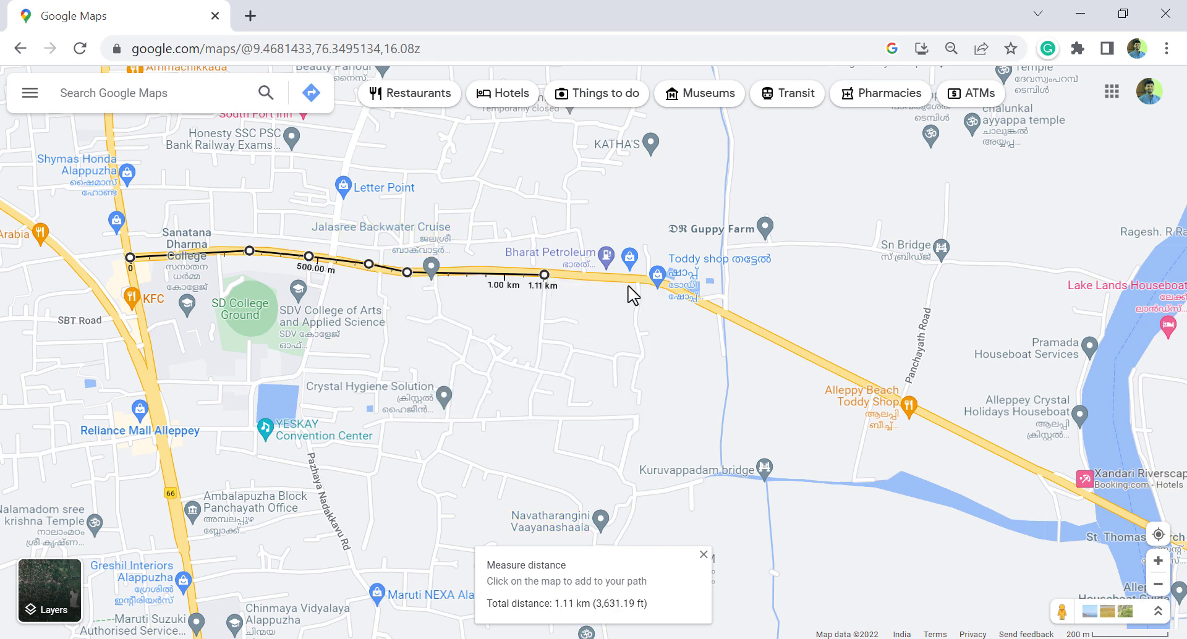
click(647, 280)
click(843, 373)
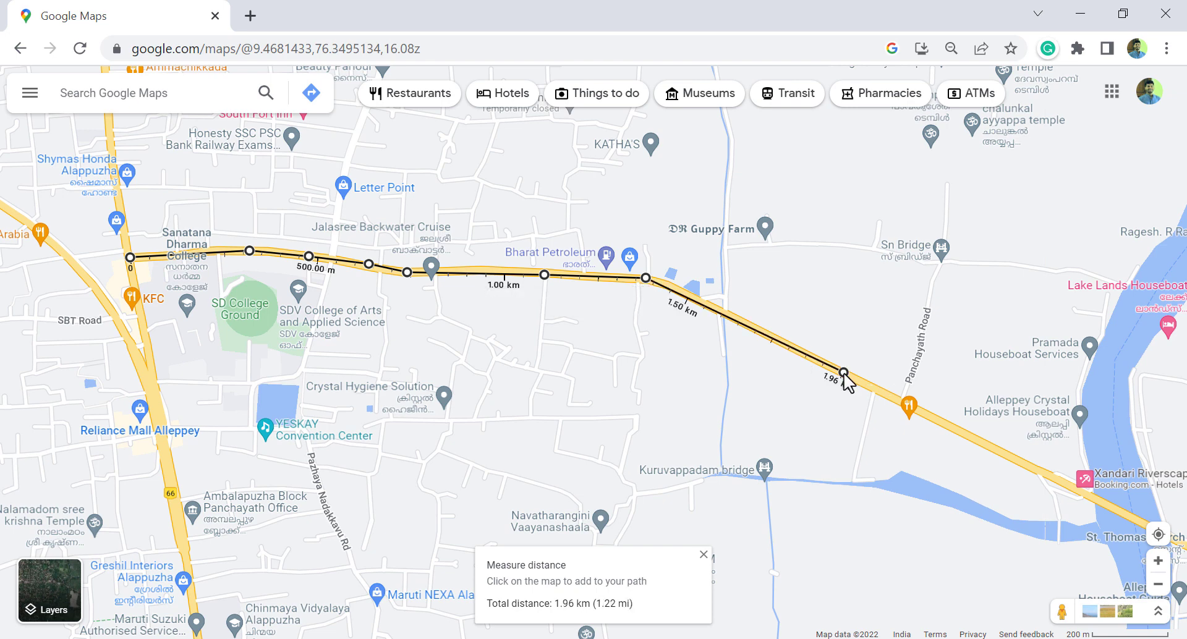
drag(1041, 530, 933, 530)
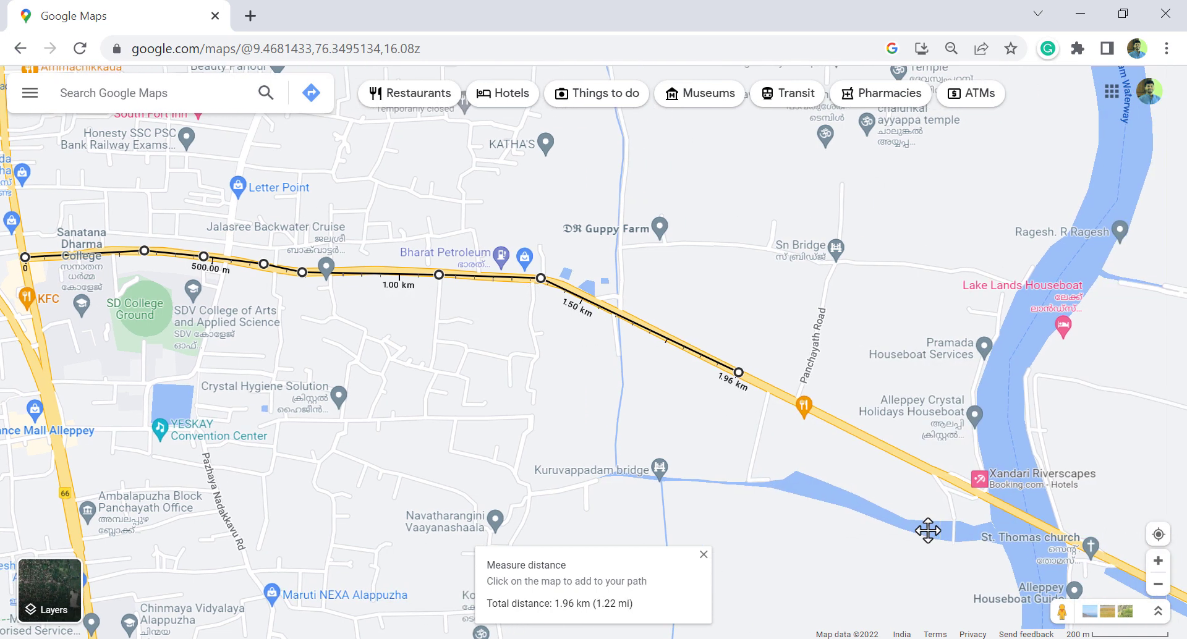
click(984, 499)
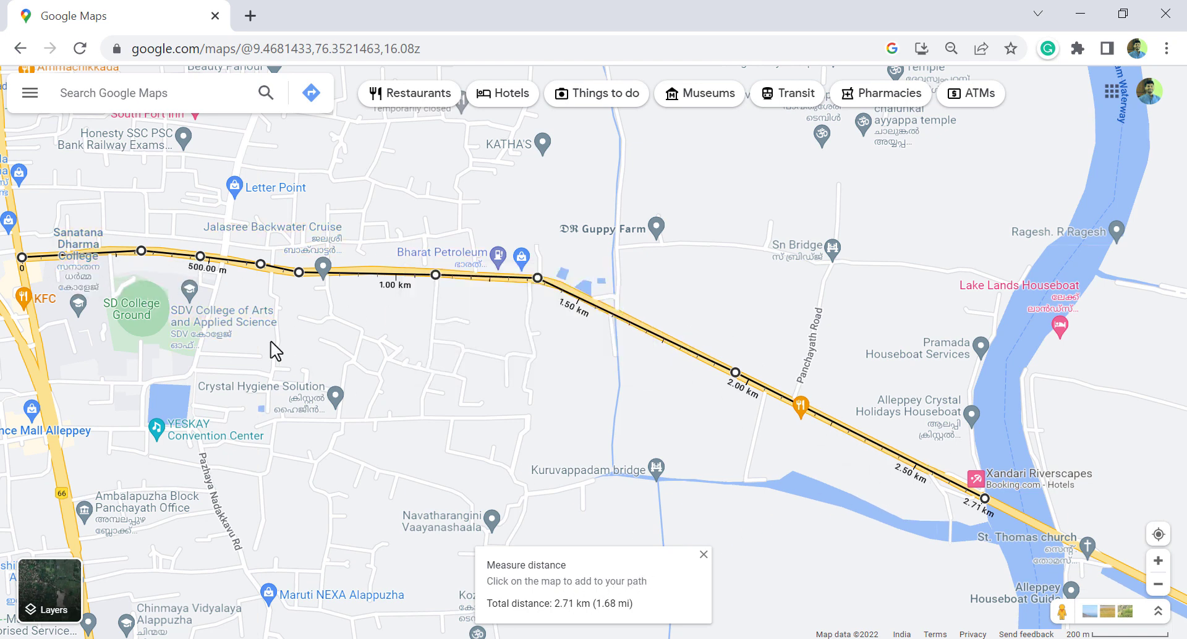
Refine the road path by removing the point near 600 m and nudging another point.
scroll(407, 290, up, 5)
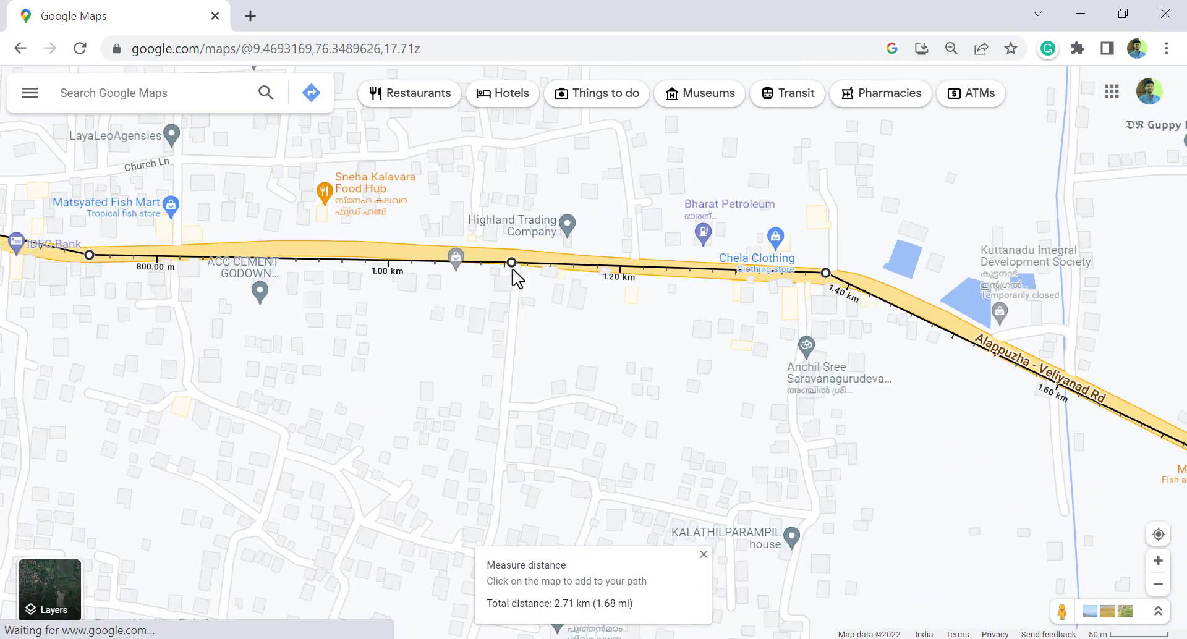
scroll(485, 296, down, 4)
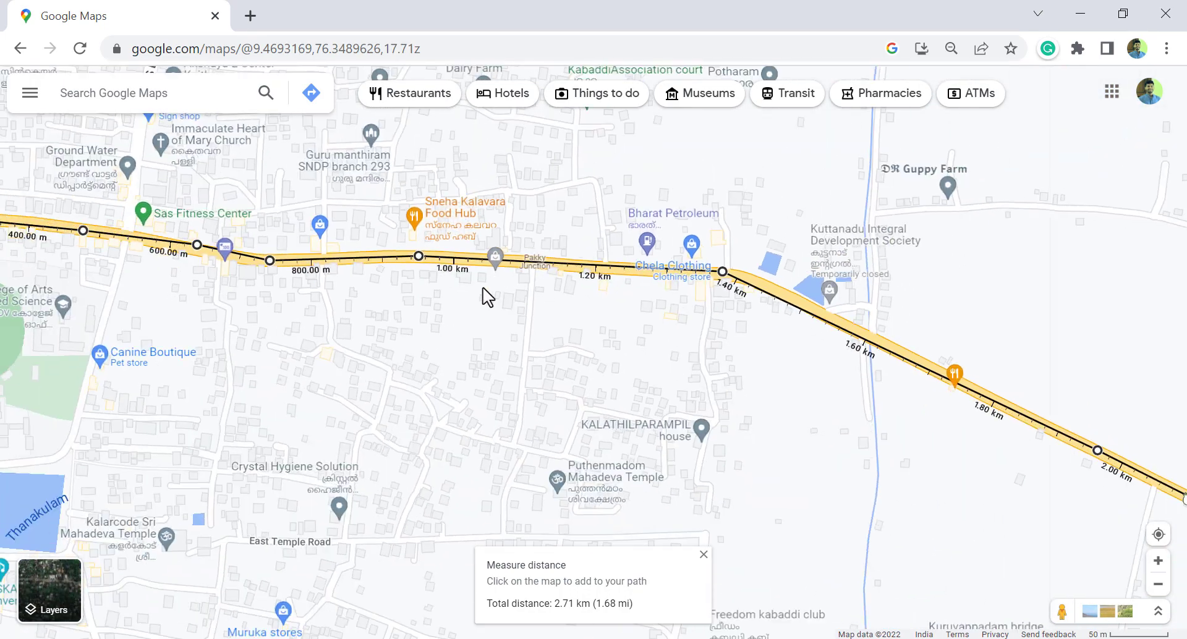
scroll(228, 260, up, 4)
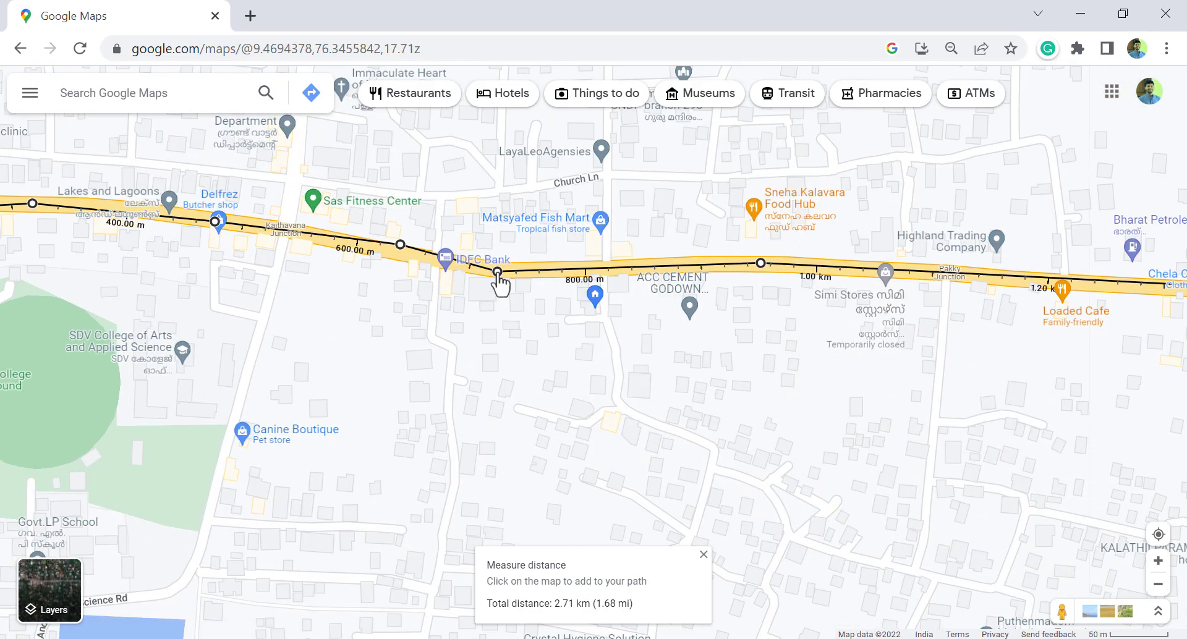
scroll(408, 272, up, 2)
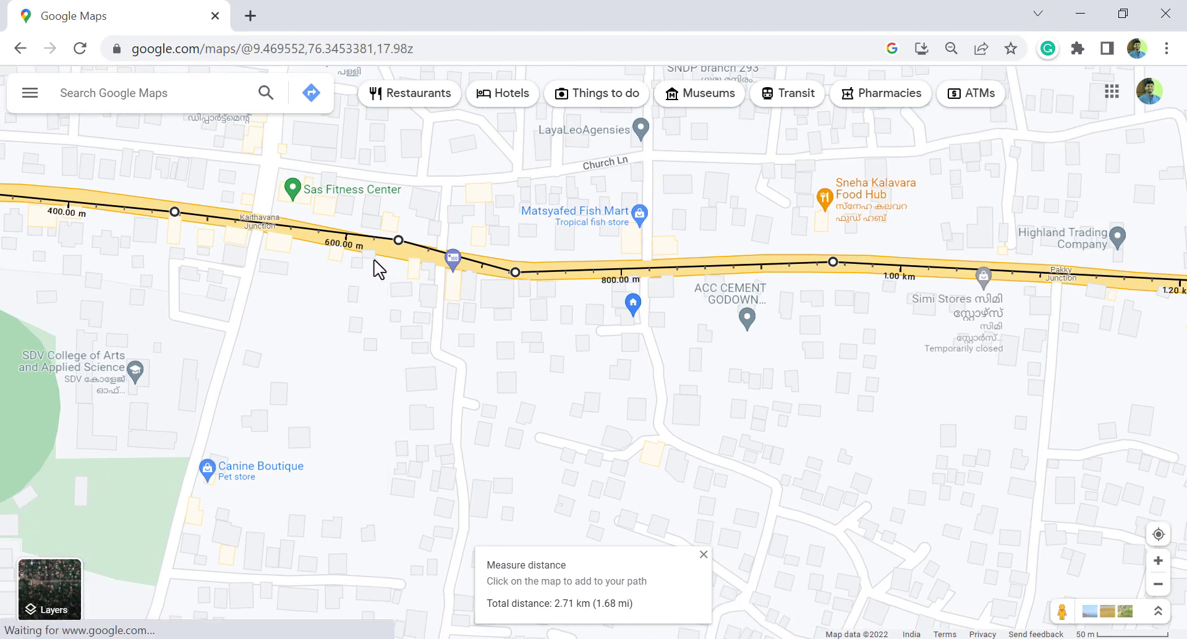
click(399, 241)
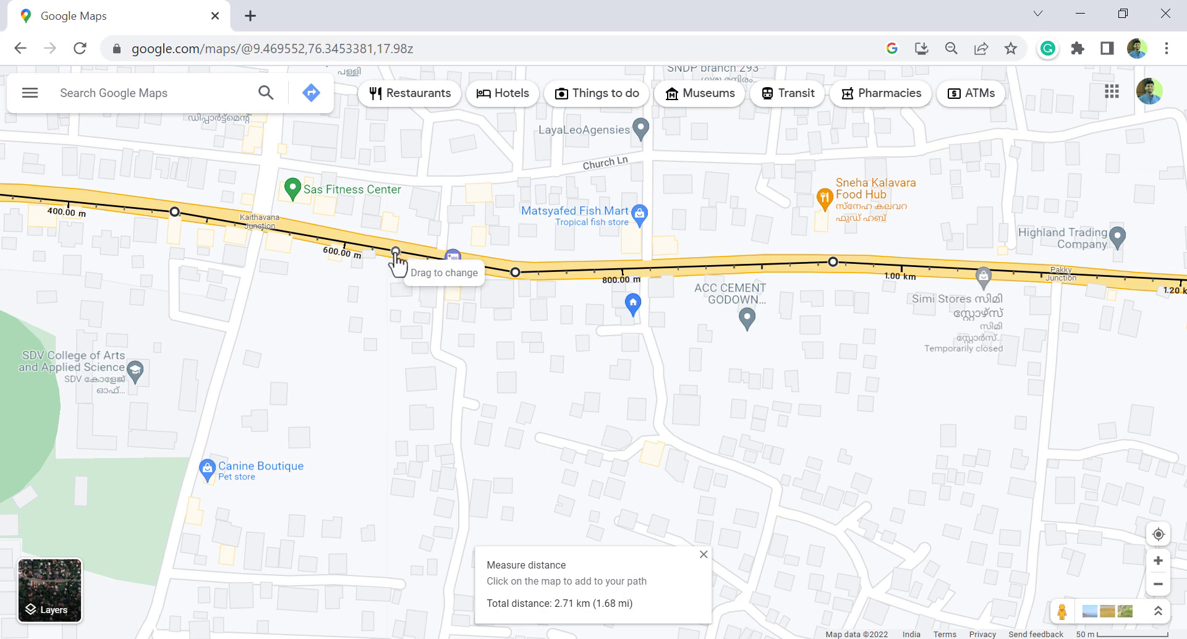
scroll(185, 220, up, 2)
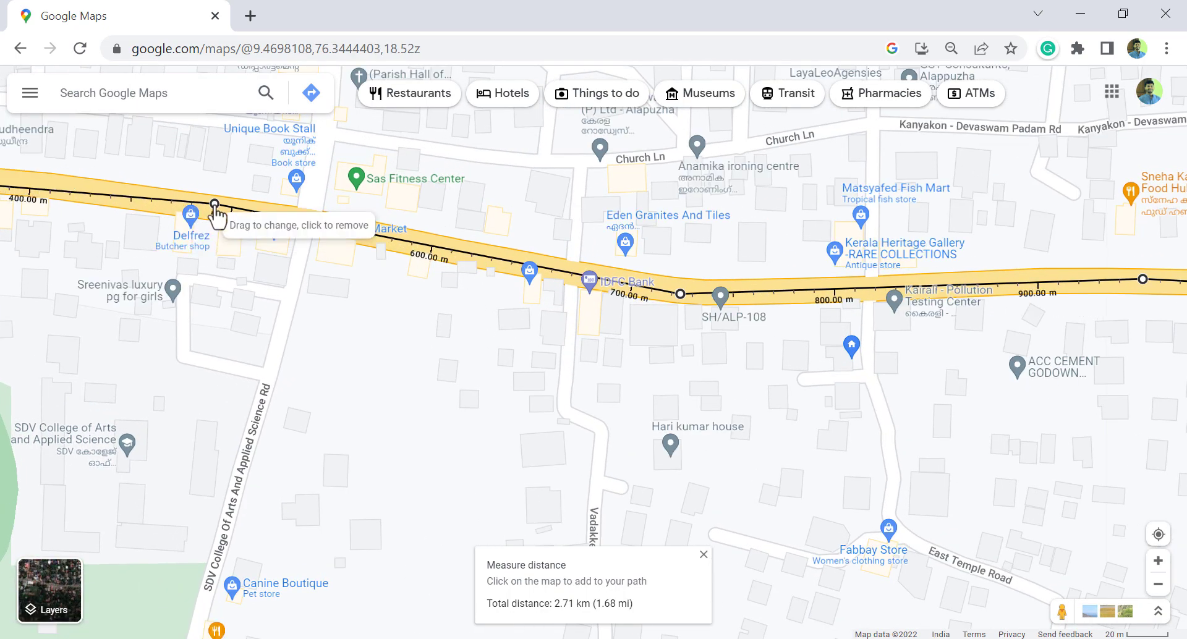
scroll(433, 236, down, 2)
scroll(346, 241, down, 3)
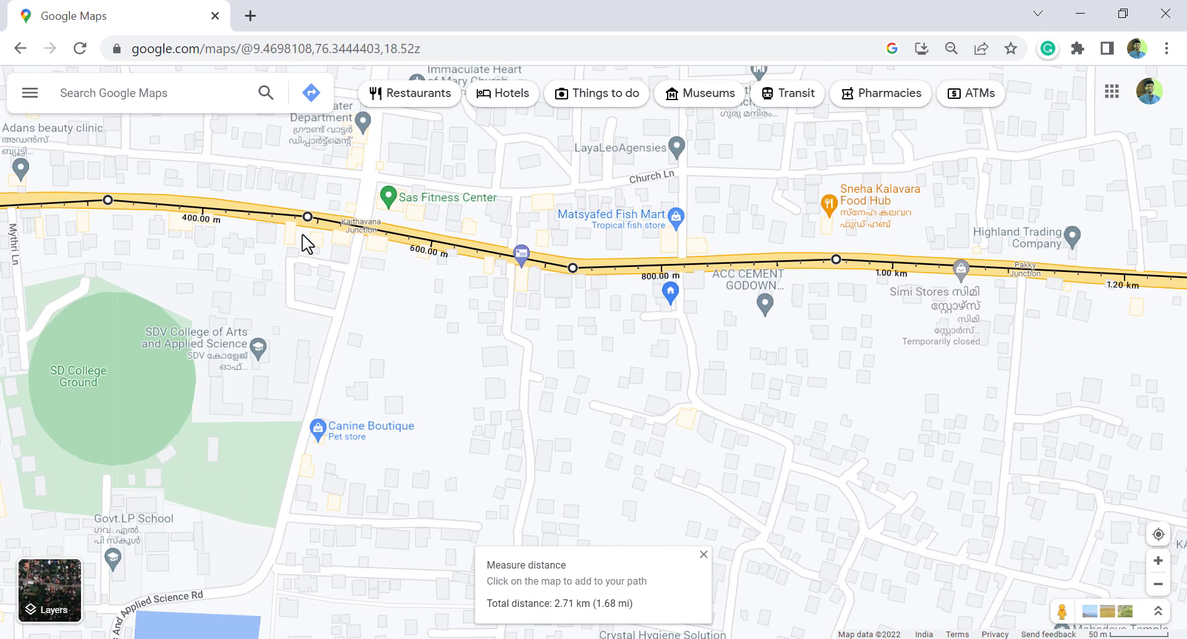
scroll(186, 241, up, 3)
scroll(178, 230, up, 4)
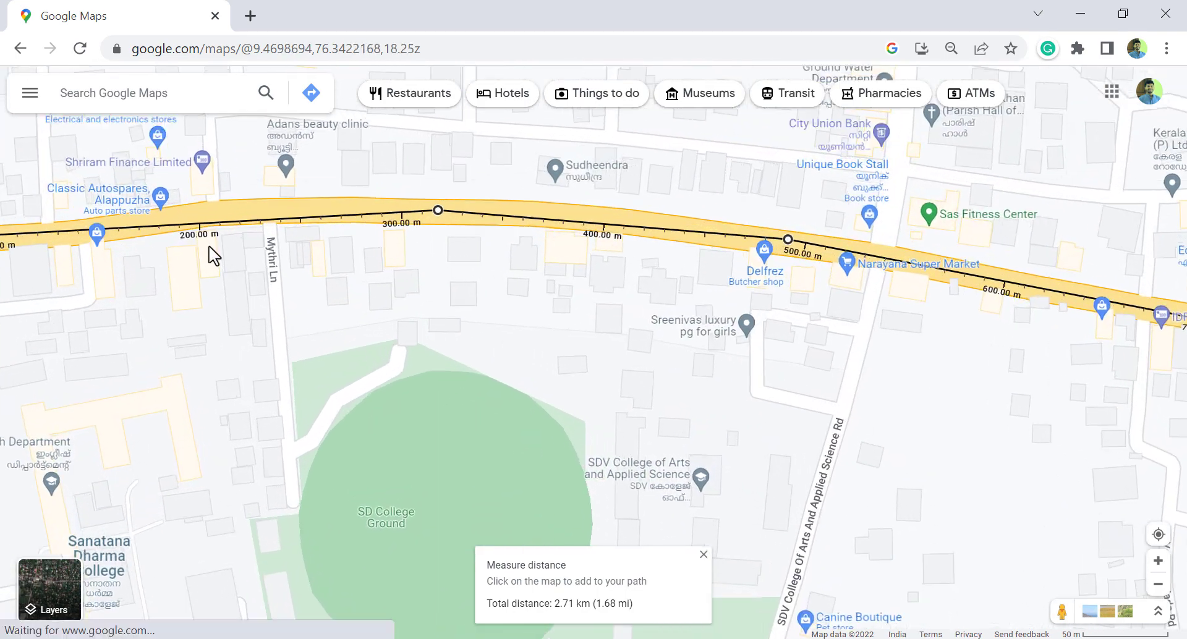
mouse_move(204, 214)
mouse_down()
mouse_move(231, 215)
mouse_move(220, 211)
mouse_up()
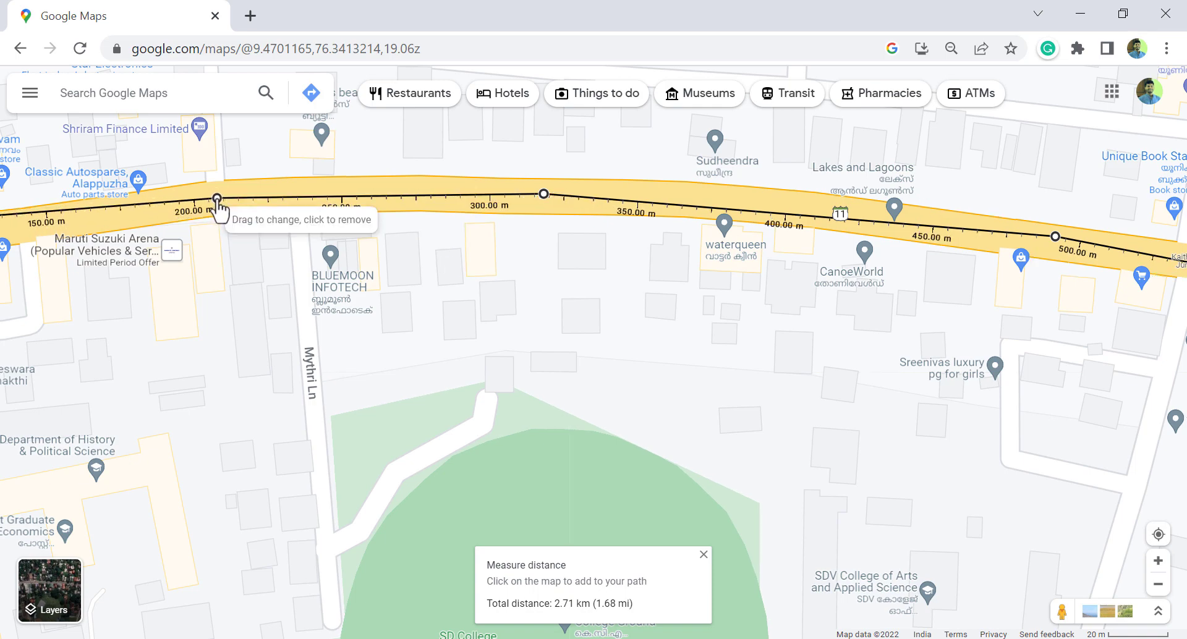
Follow the 2.71 km route east across the waterway and zoom in on Kadukayyar pump house.
scroll(429, 209, down, 2)
scroll(322, 207, up, 2)
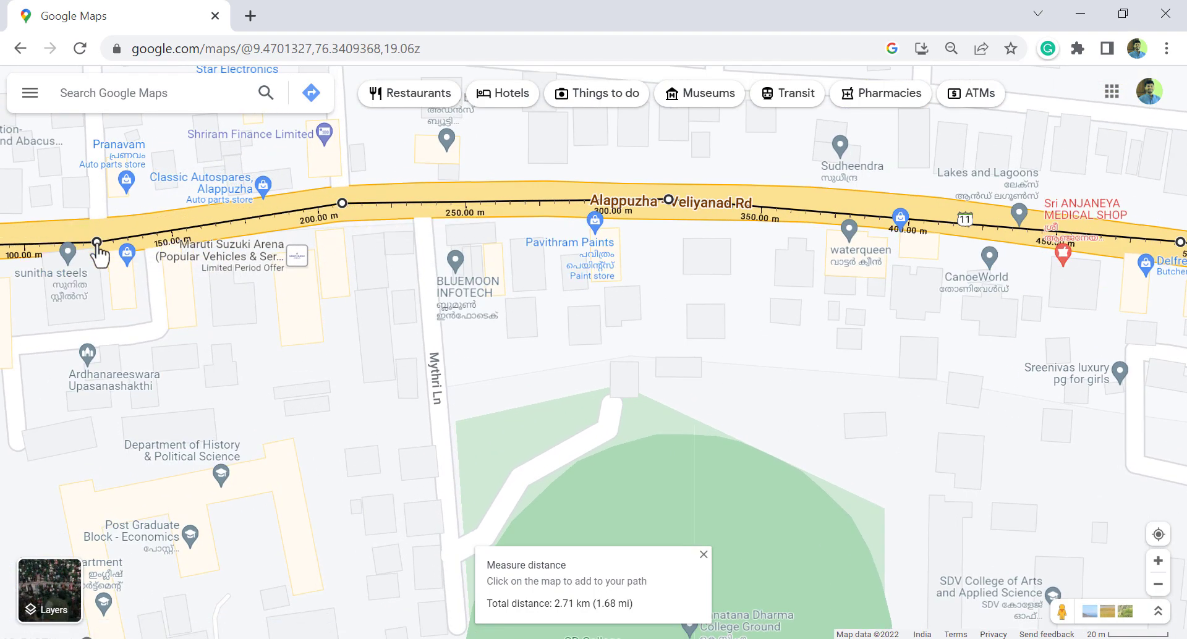
scroll(280, 215, down, 1)
scroll(340, 218, down, 2)
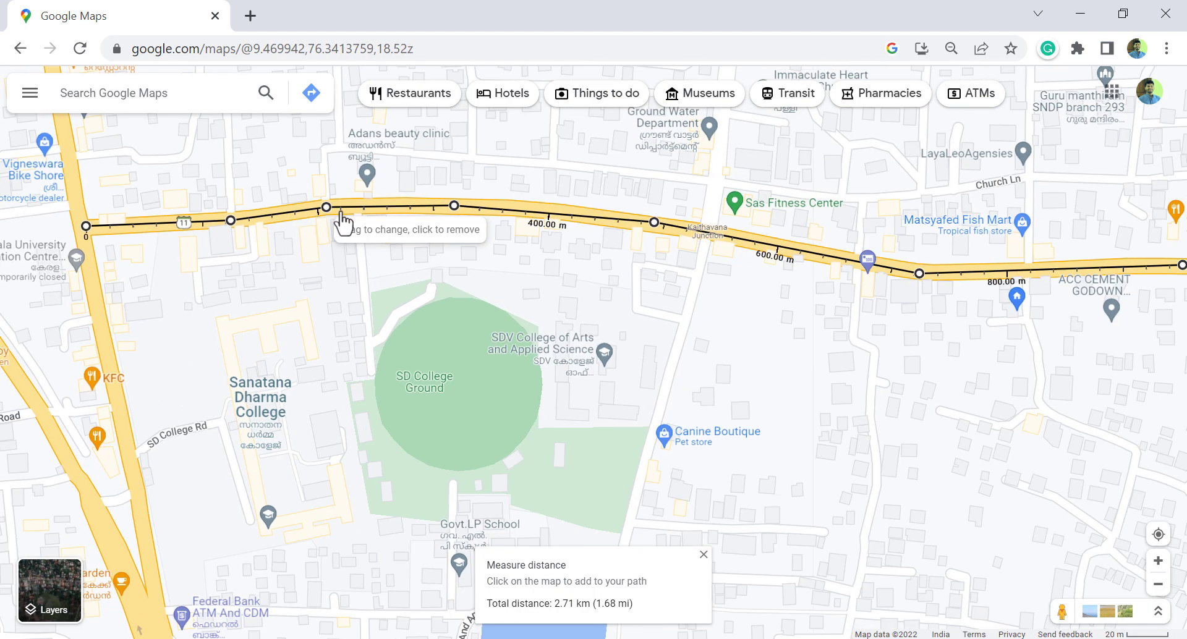
drag(750, 303, 528, 284)
scroll(512, 277, down, 2)
scroll(512, 276, down, 3)
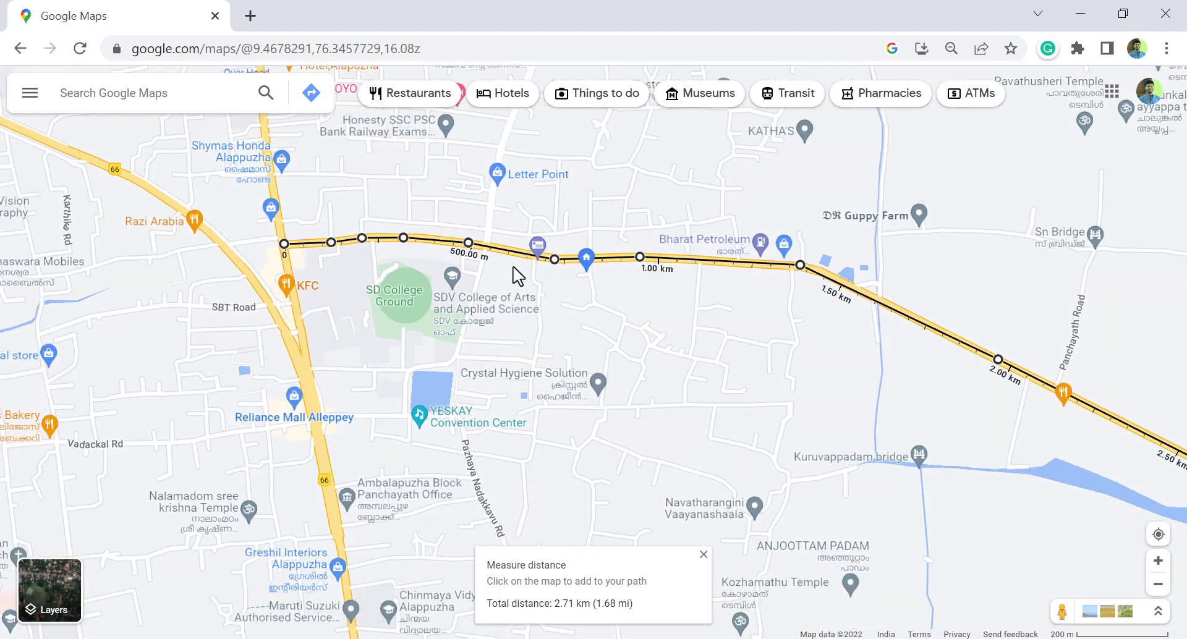
drag(993, 418, 620, 328)
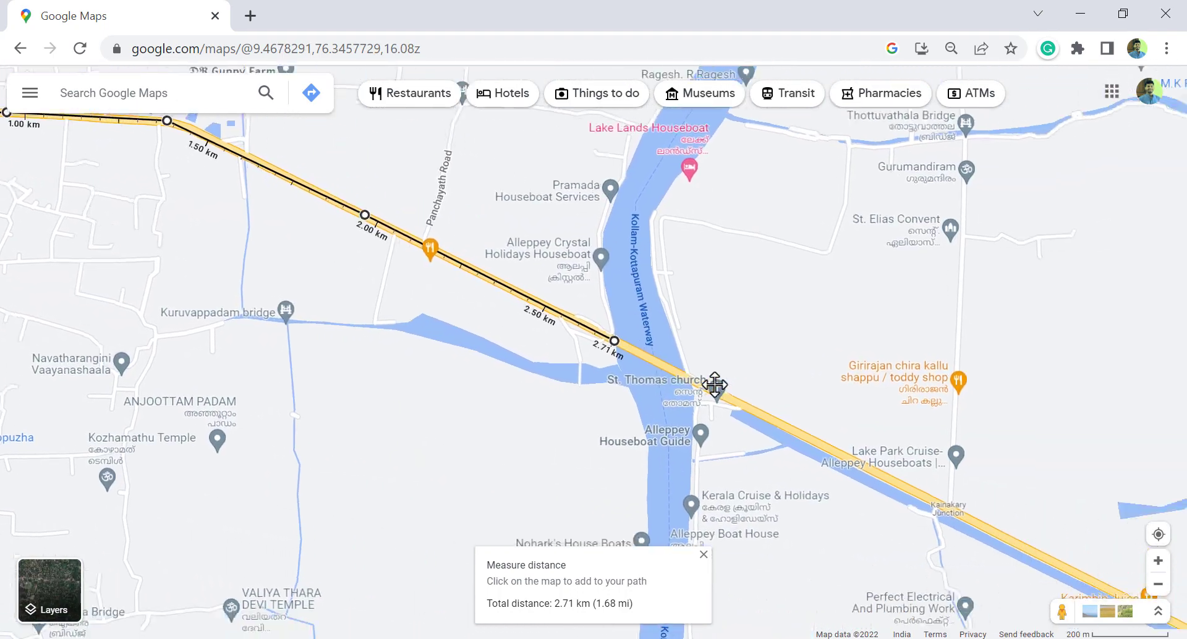
drag(710, 384, 660, 363)
scroll(714, 370, up, 9)
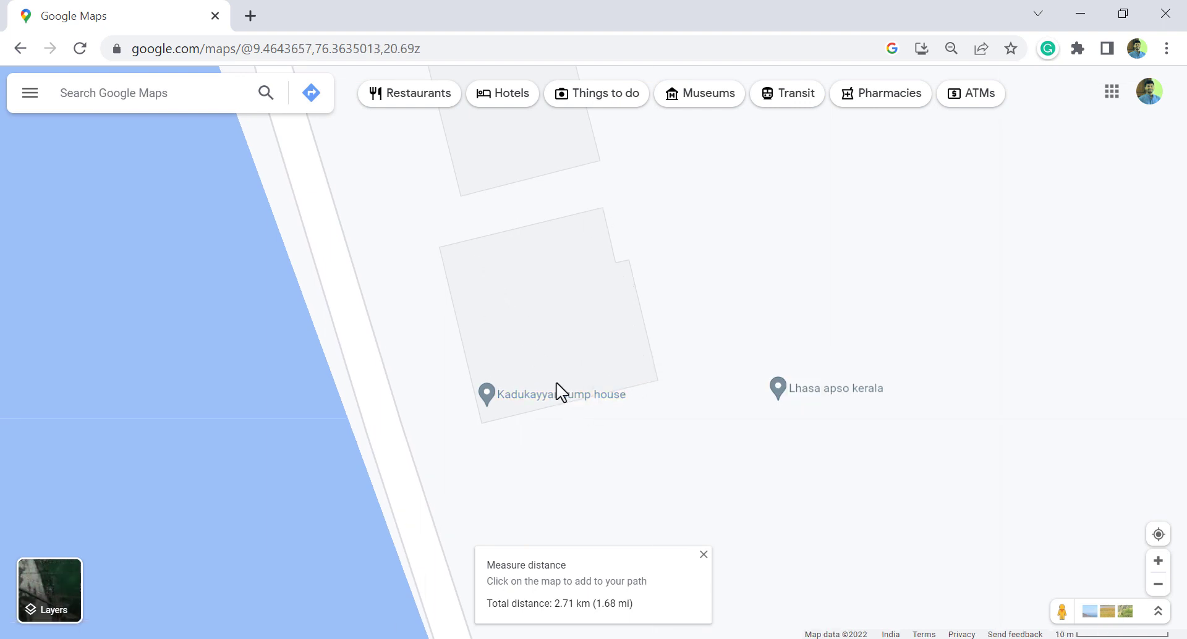
Discard the 2.71 km route and outline the building beside Kadukayyar pump house to measure its area.
click(703, 555)
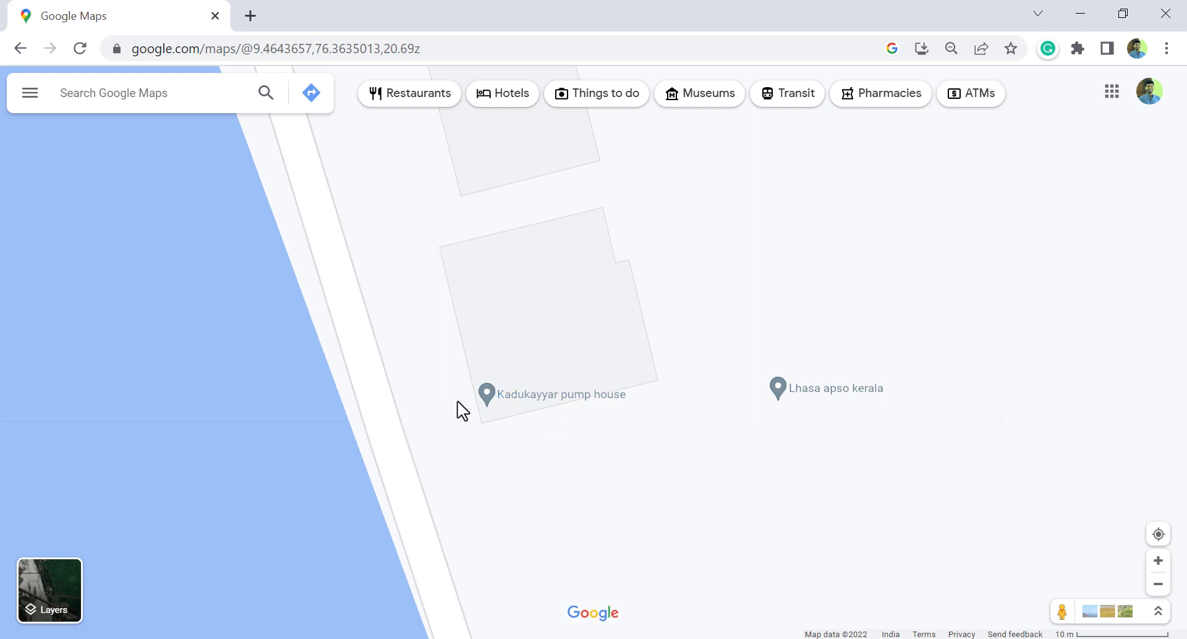
right_click(439, 249)
click(522, 511)
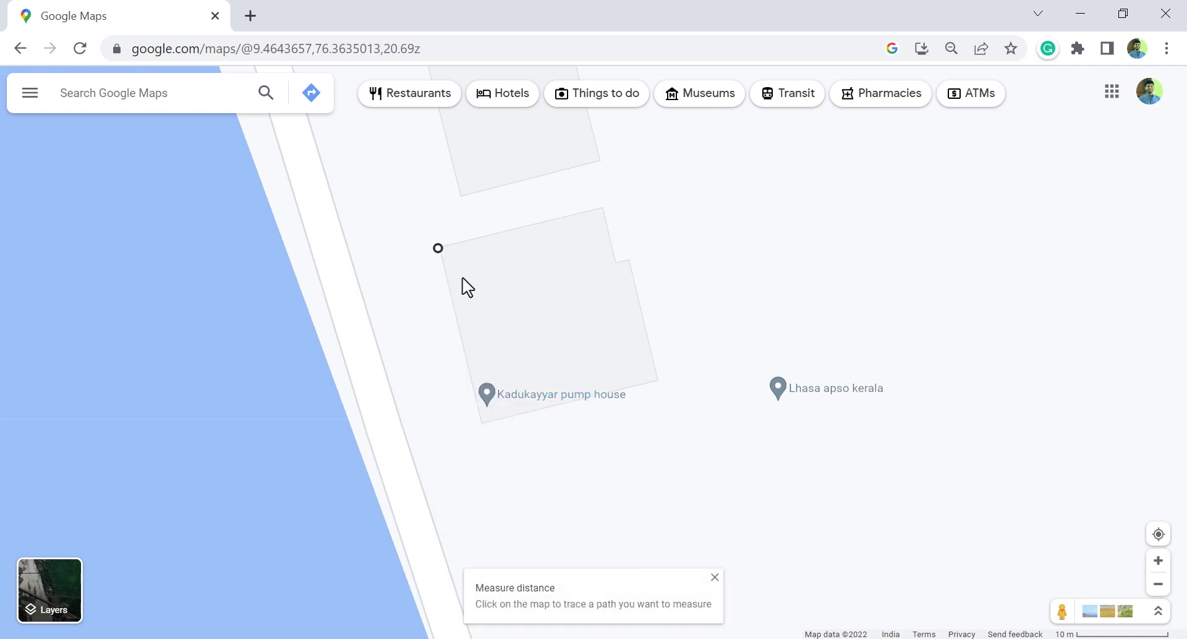
click(603, 208)
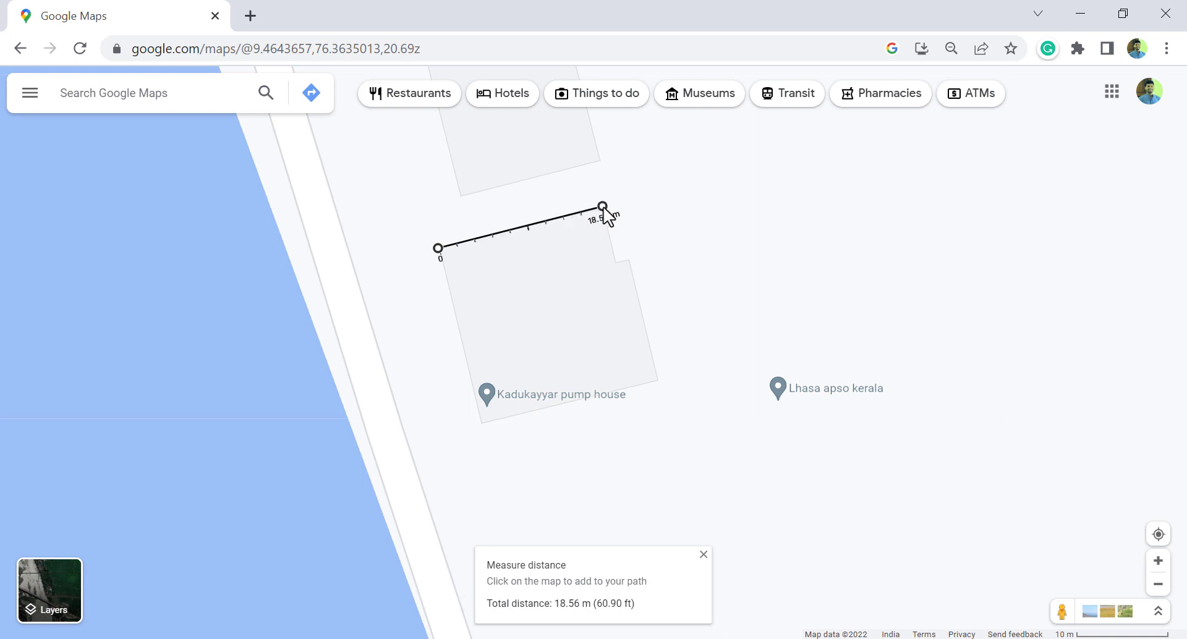
click(615, 264)
scroll(630, 270, up, 1)
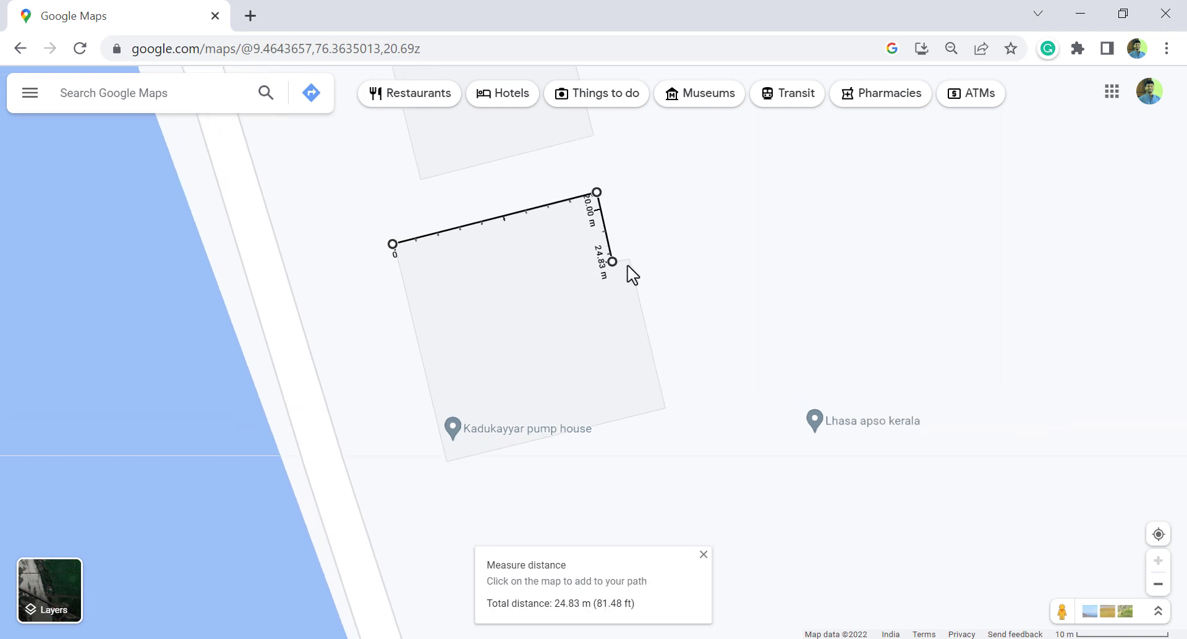
click(628, 258)
click(666, 406)
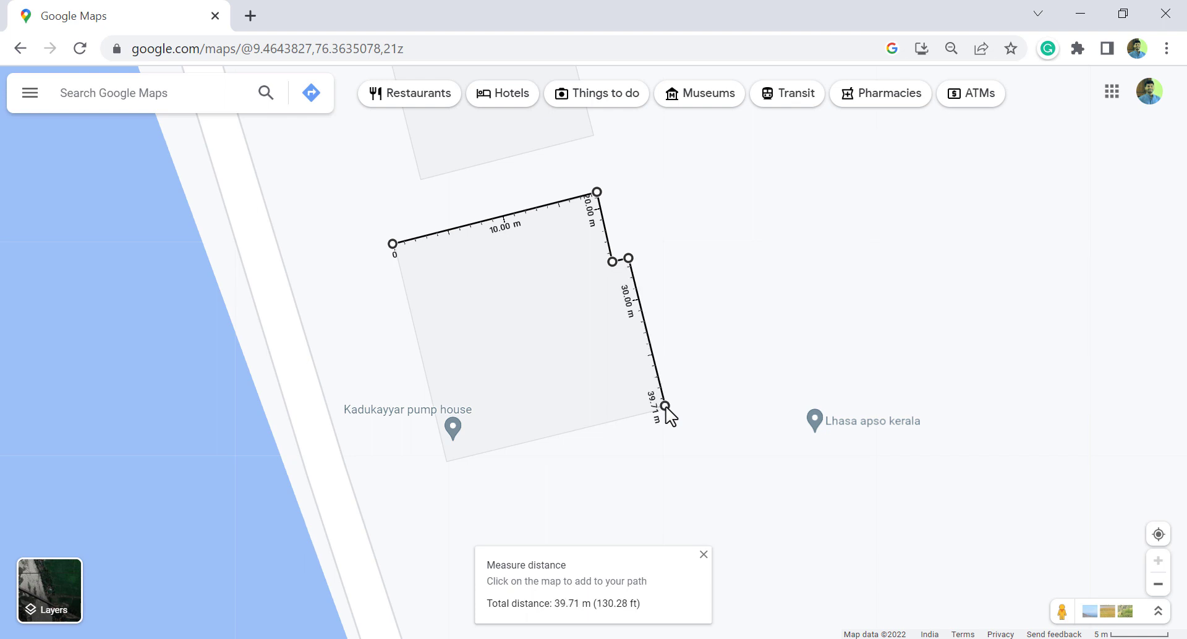
click(446, 461)
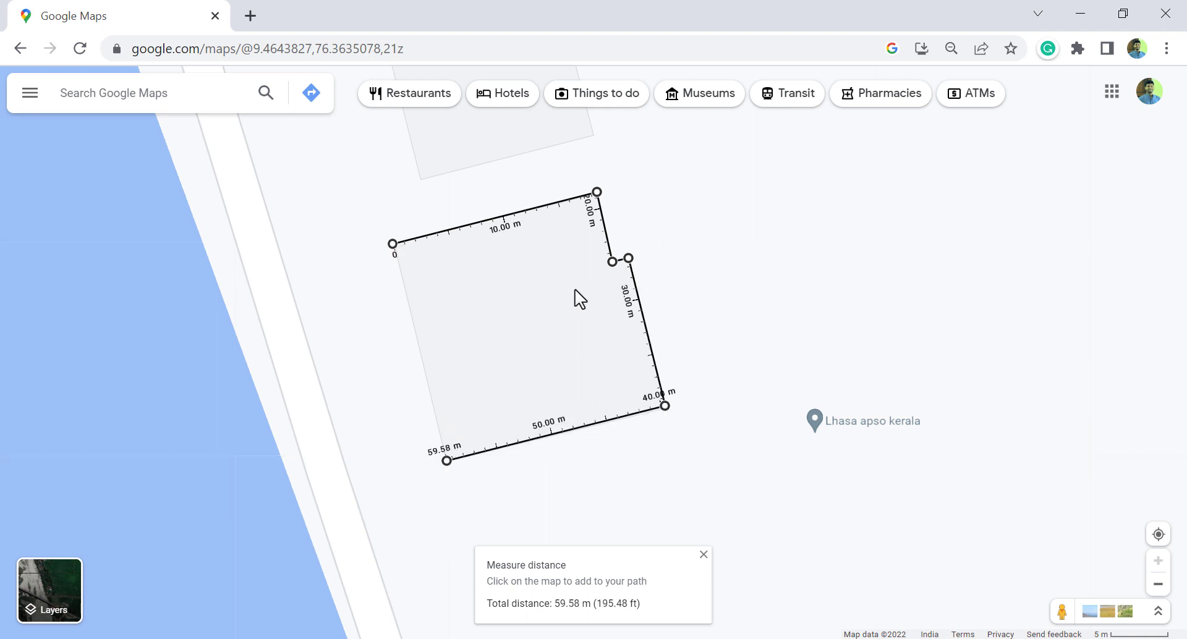
click(394, 245)
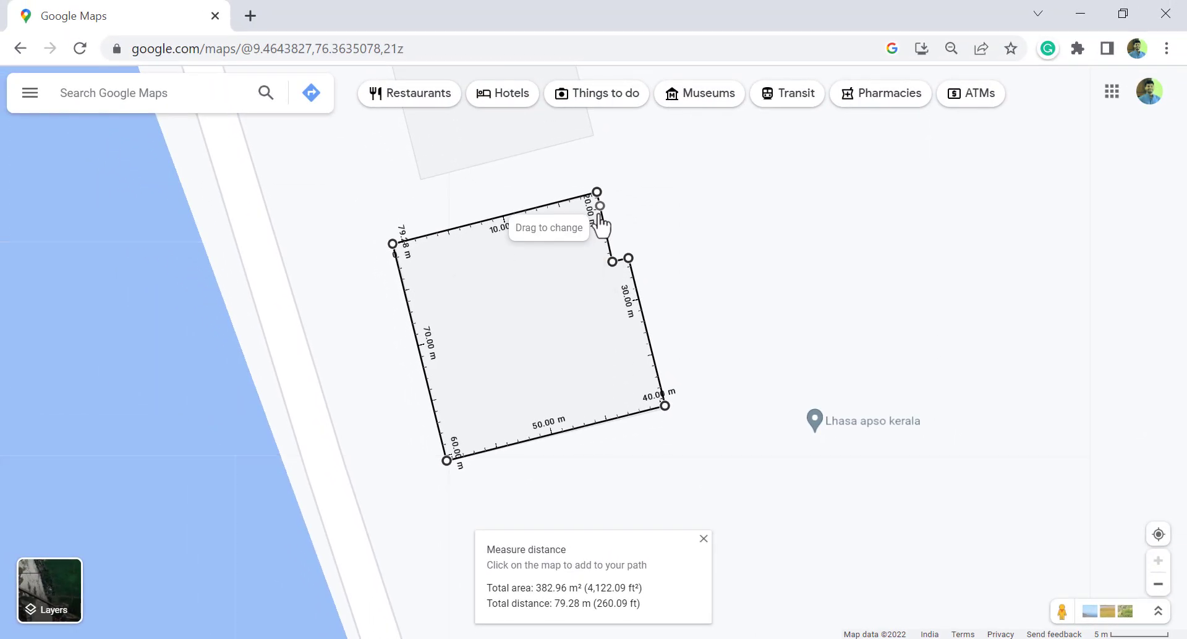
Remove the two extra right-edge points and pull the top-right corner outward.
click(612, 261)
click(629, 258)
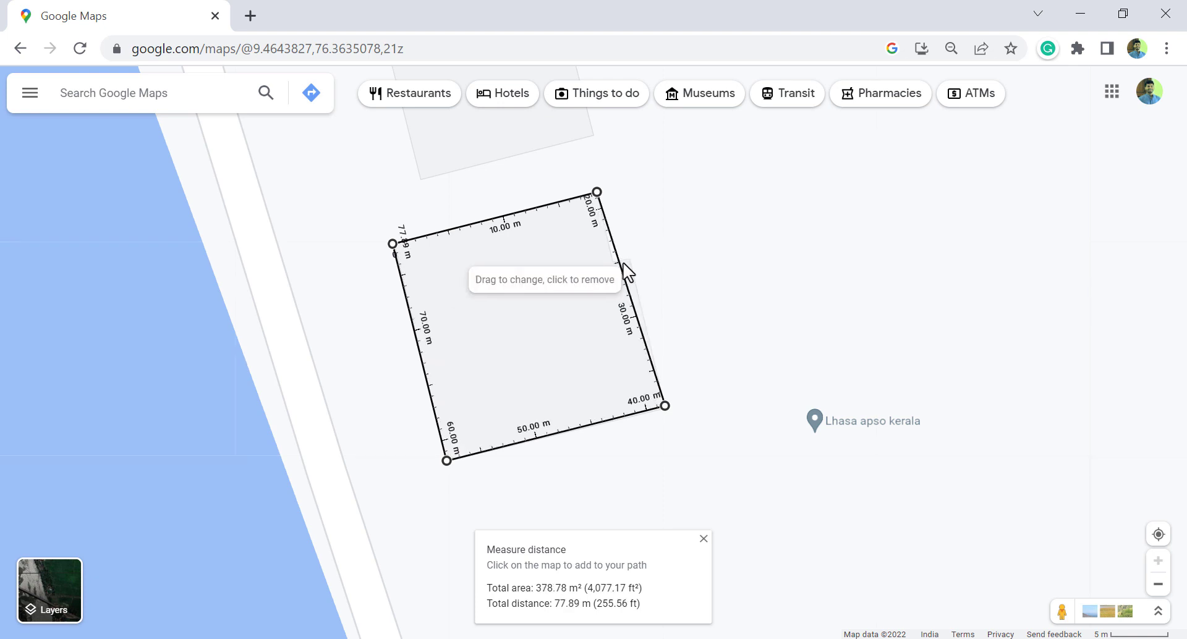
mouse_move(598, 192)
mouse_down()
mouse_move(629, 200)
mouse_move(615, 188)
mouse_move(684, 164)
mouse_move(655, 147)
mouse_move(631, 191)
mouse_move(612, 190)
mouse_up()
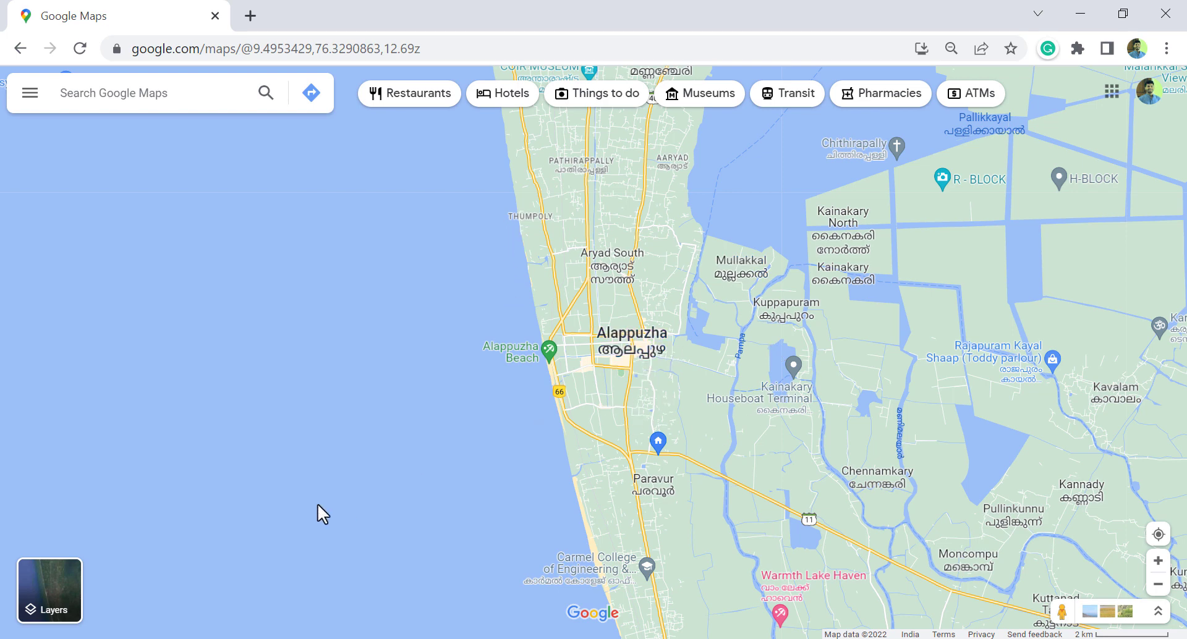
Switch to Satellite view and zoom in and out over Alappuzha town and the backwaters.
mouse_move(53, 587)
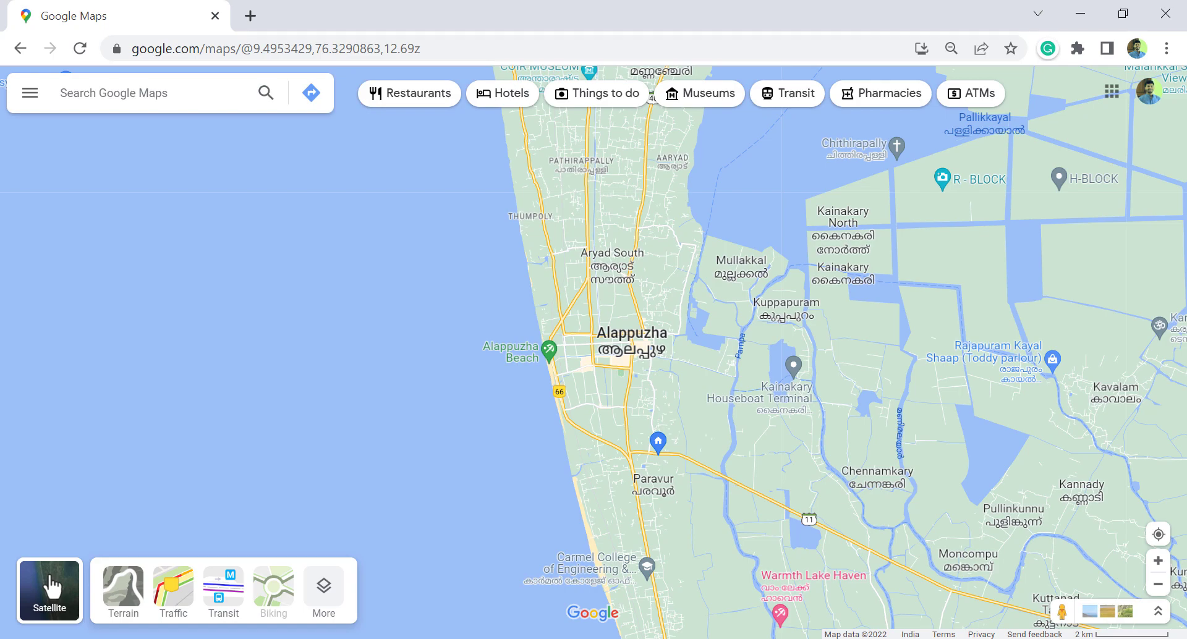
click(53, 586)
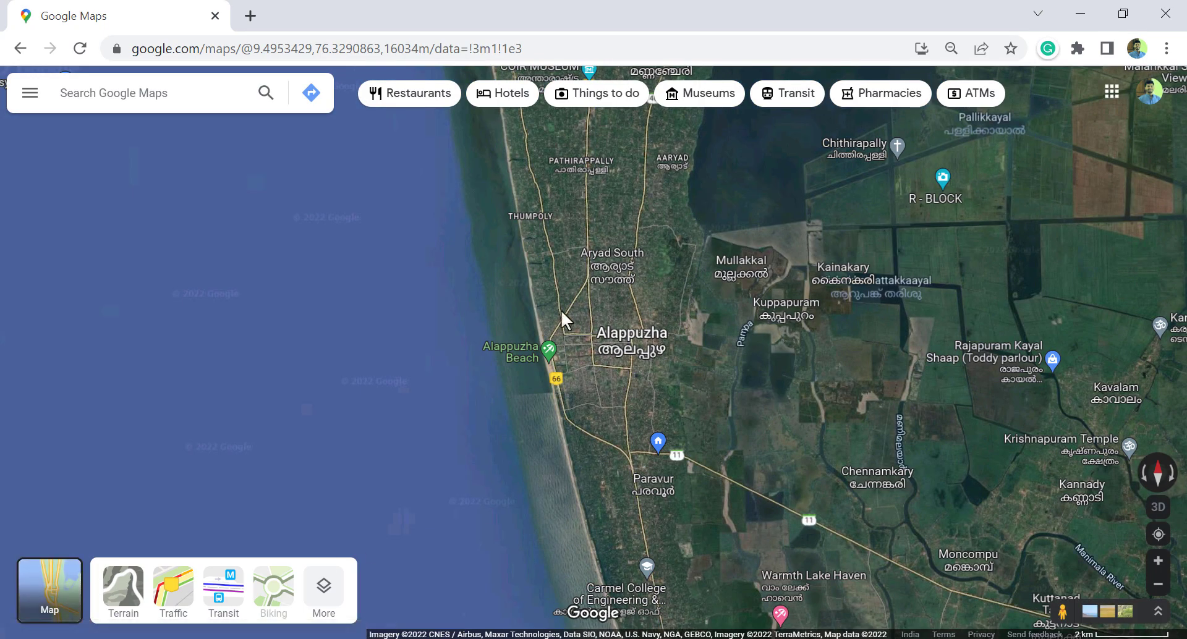
scroll(548, 300, up, 2)
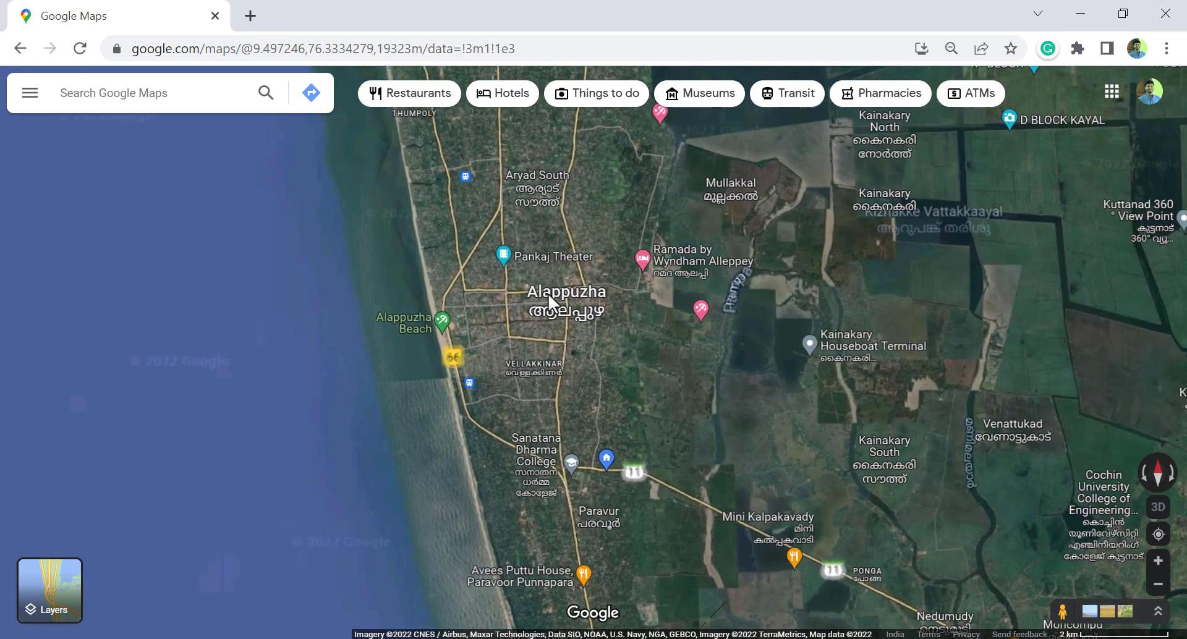
scroll(548, 293, up, 5)
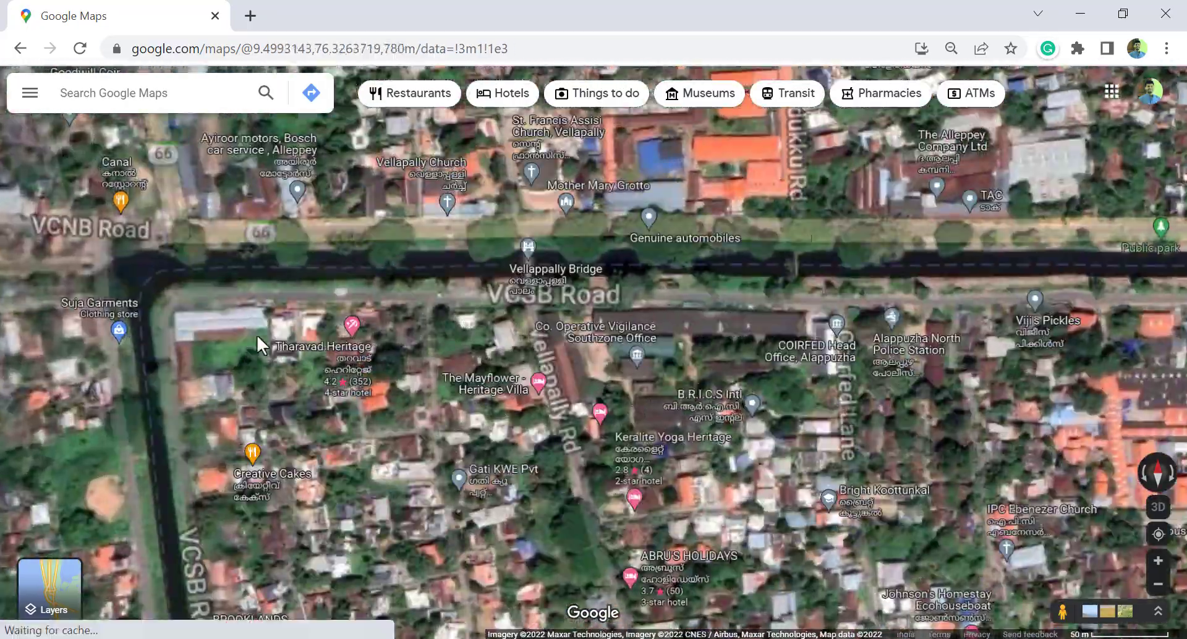
scroll(253, 325, down, 1)
scroll(535, 372, down, 2)
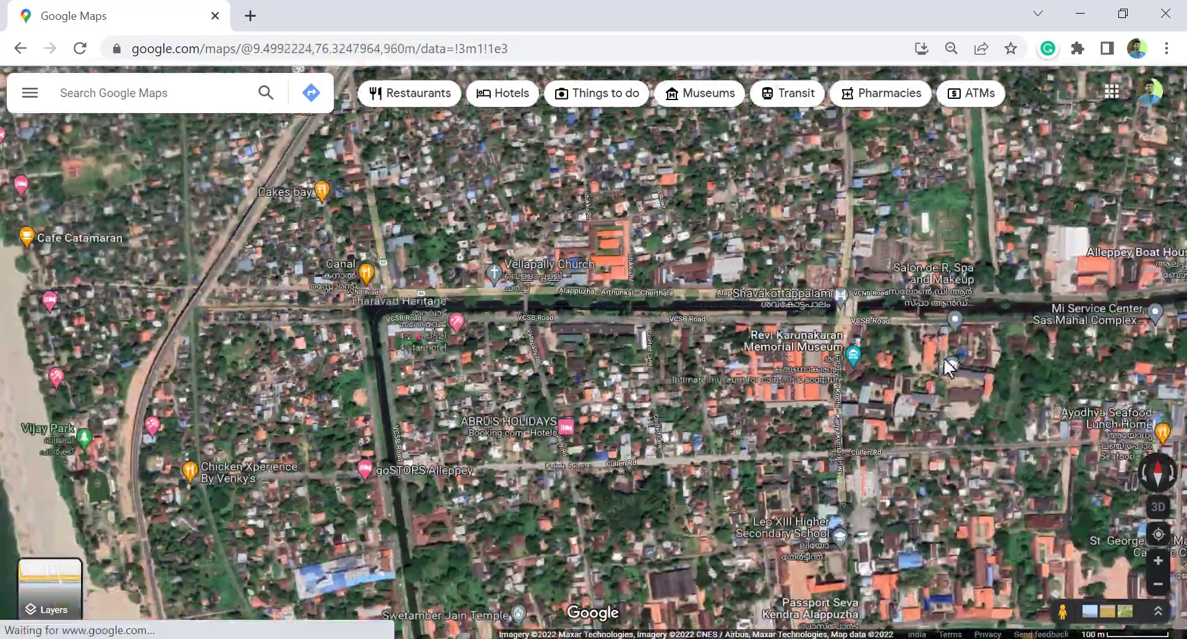
scroll(370, 365, down, 4)
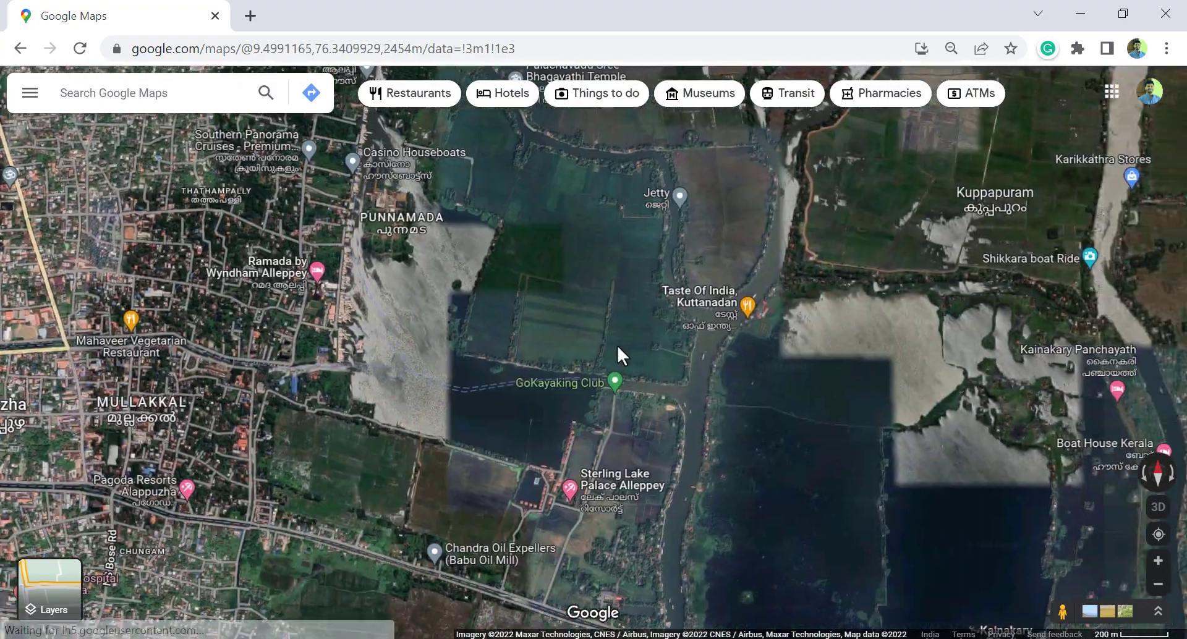
scroll(618, 347, down, 5)
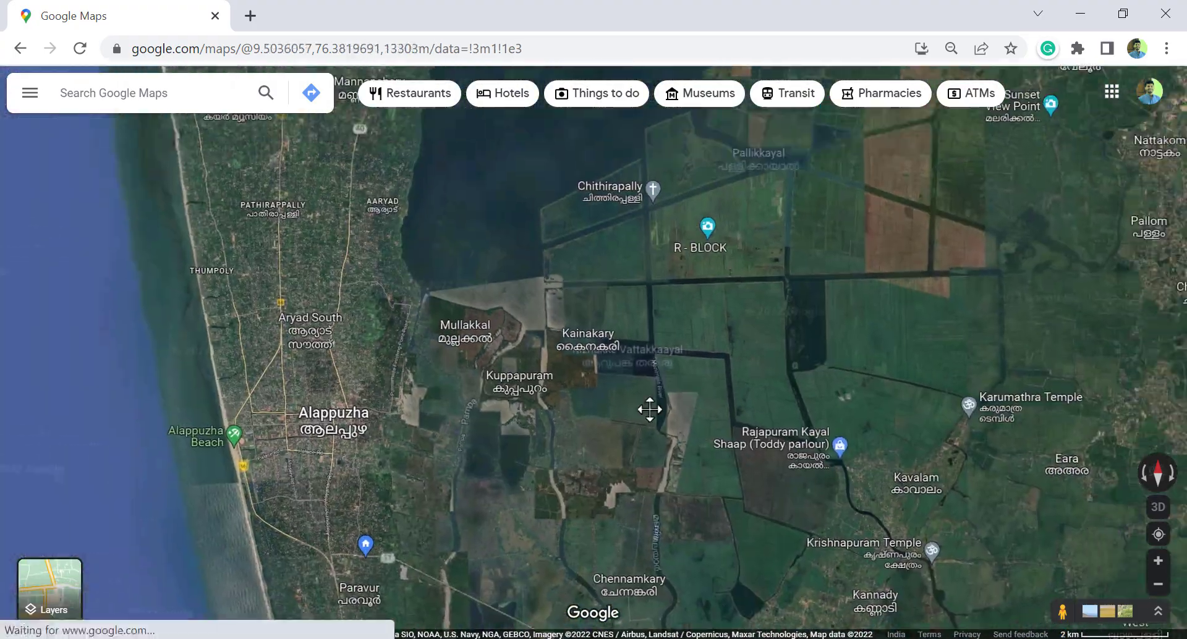
scroll(460, 251, up, 5)
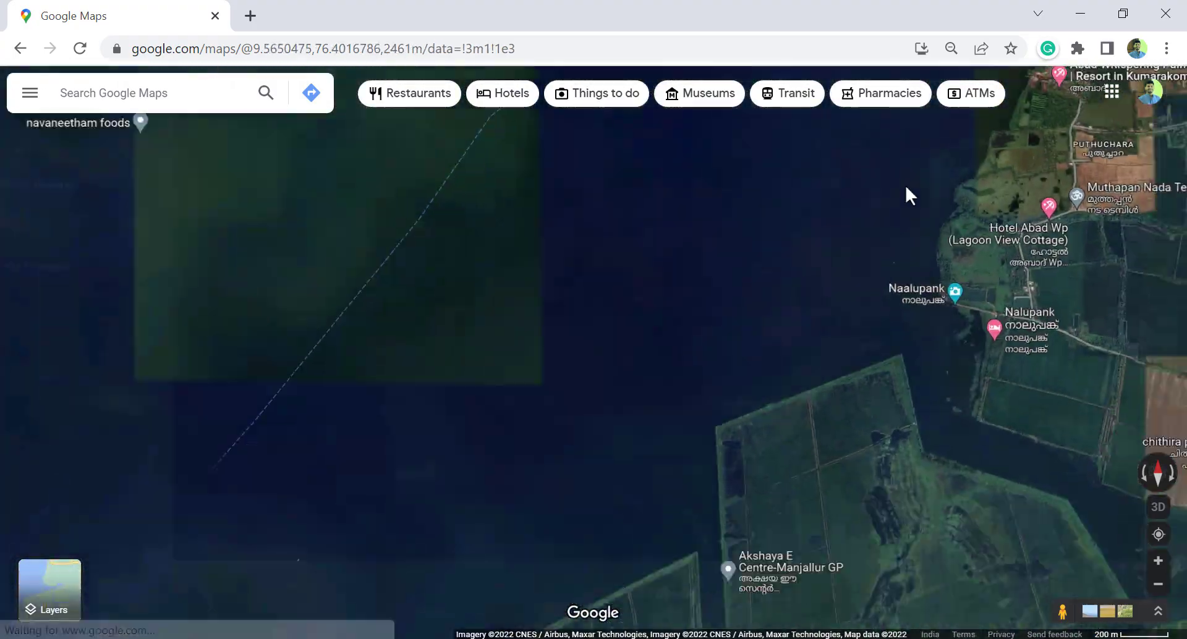
scroll(612, 403, down, 3)
scroll(747, 495, up, 4)
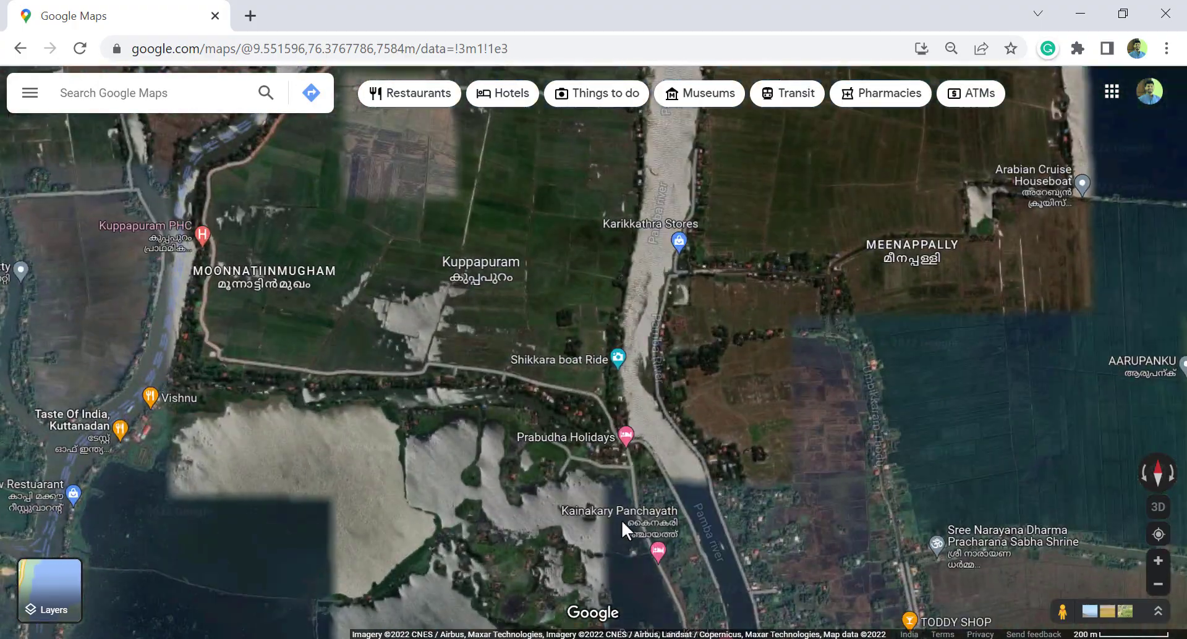
scroll(622, 521, down, 3)
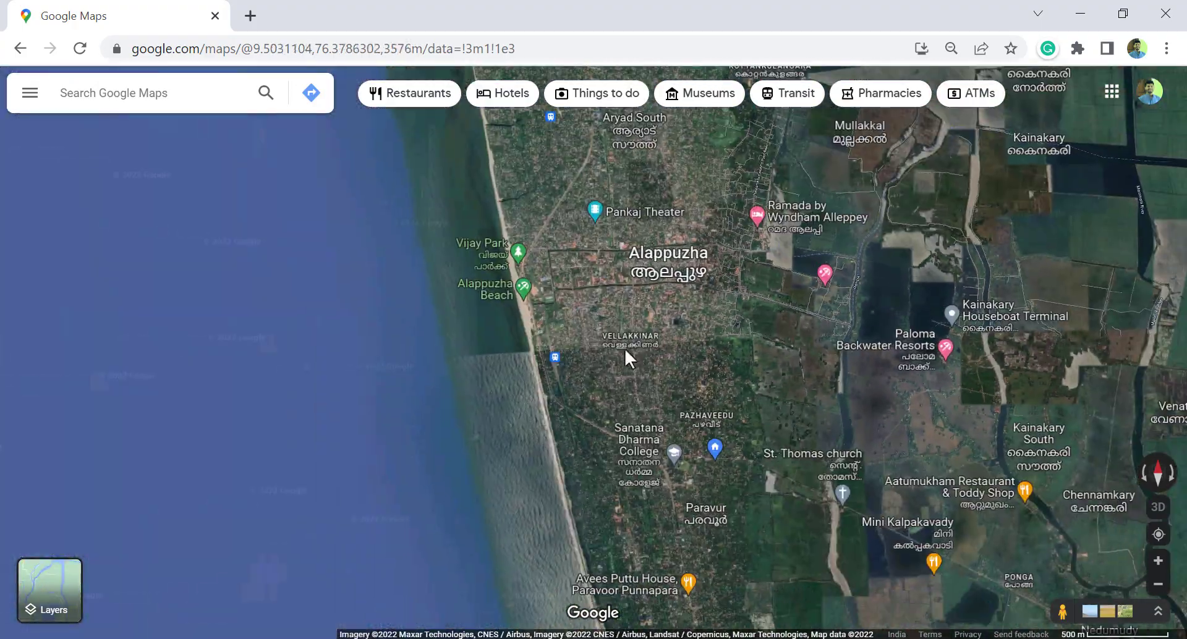
scroll(651, 273, up, 3)
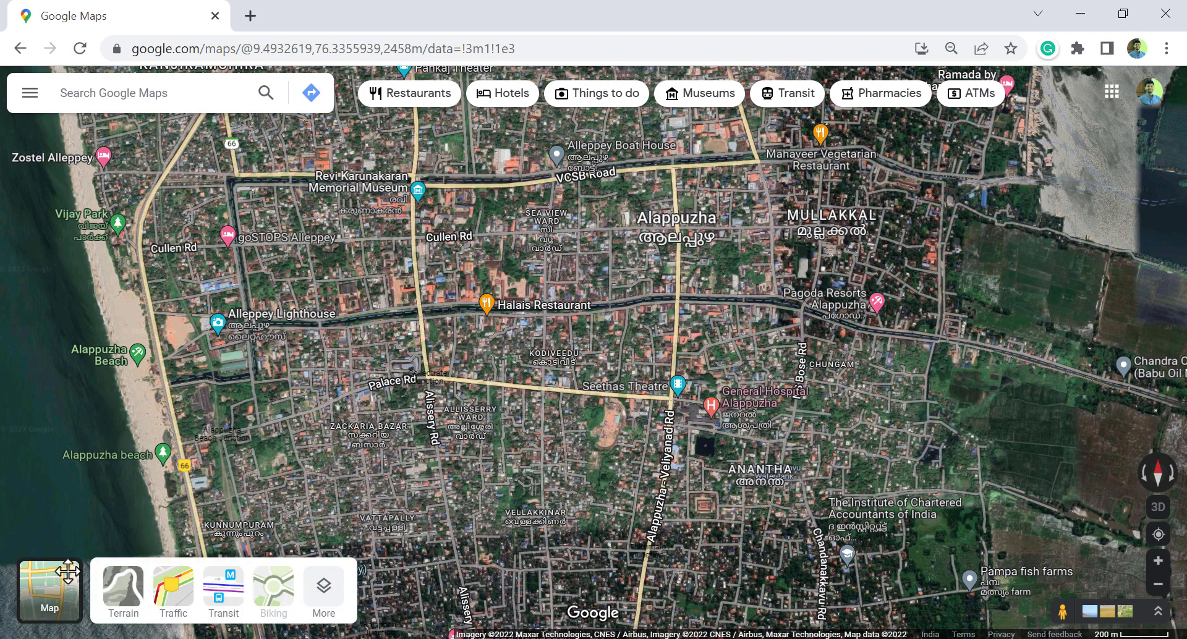
Return to the standard map and turn on the Traffic layer.
click(69, 578)
scroll(273, 315, down, 4)
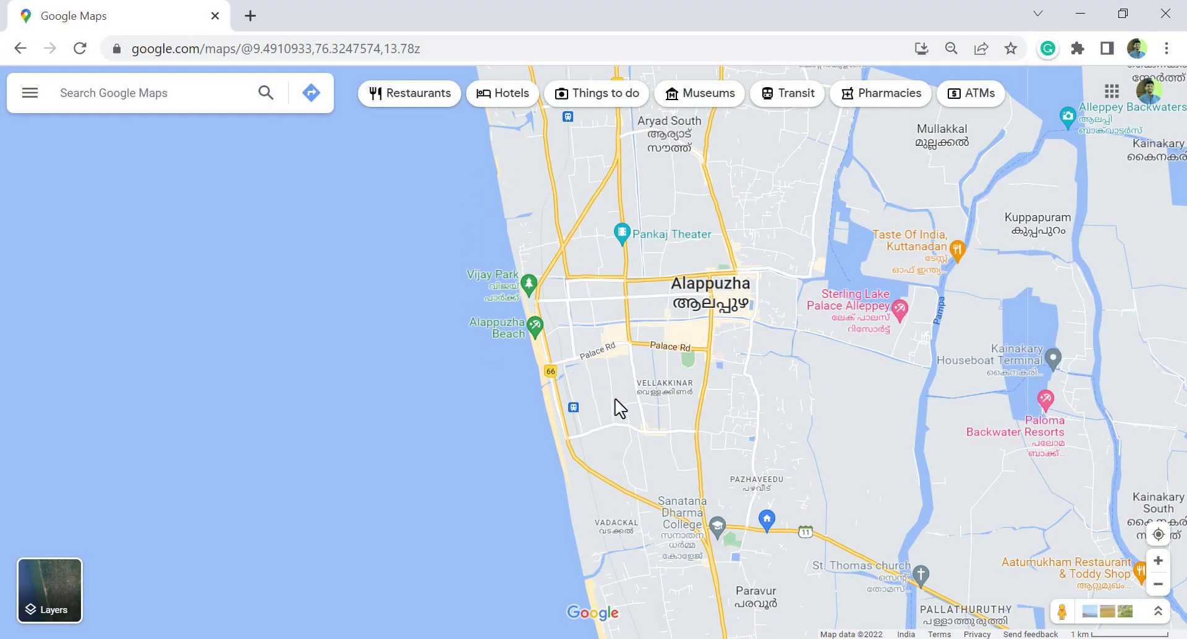
mouse_move(45, 588)
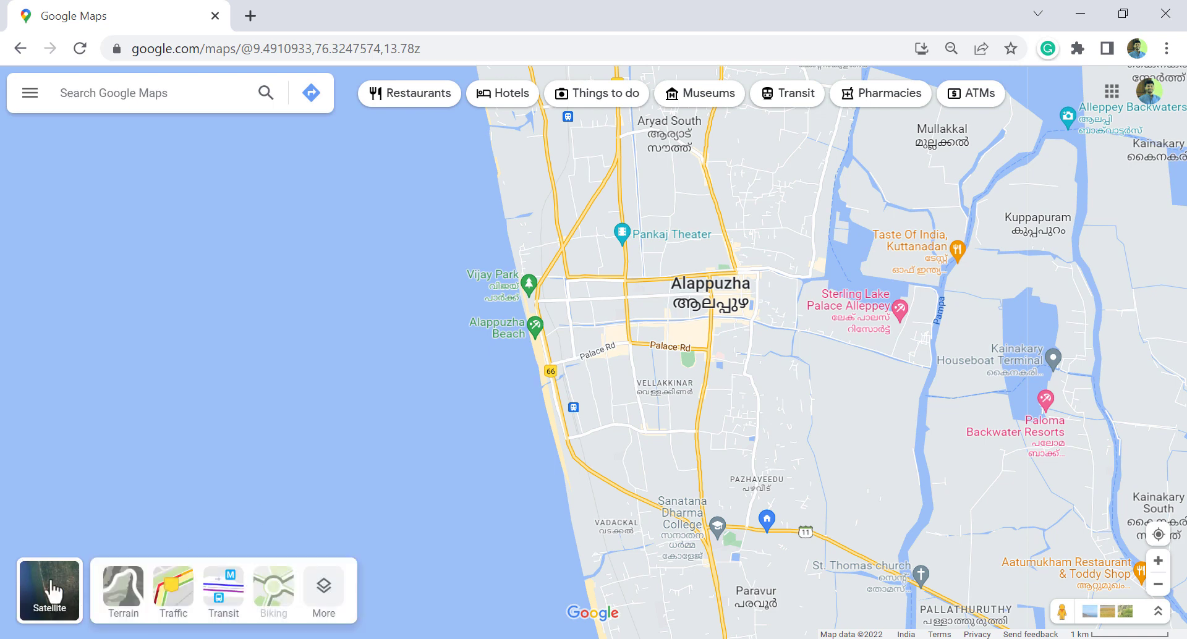
click(178, 610)
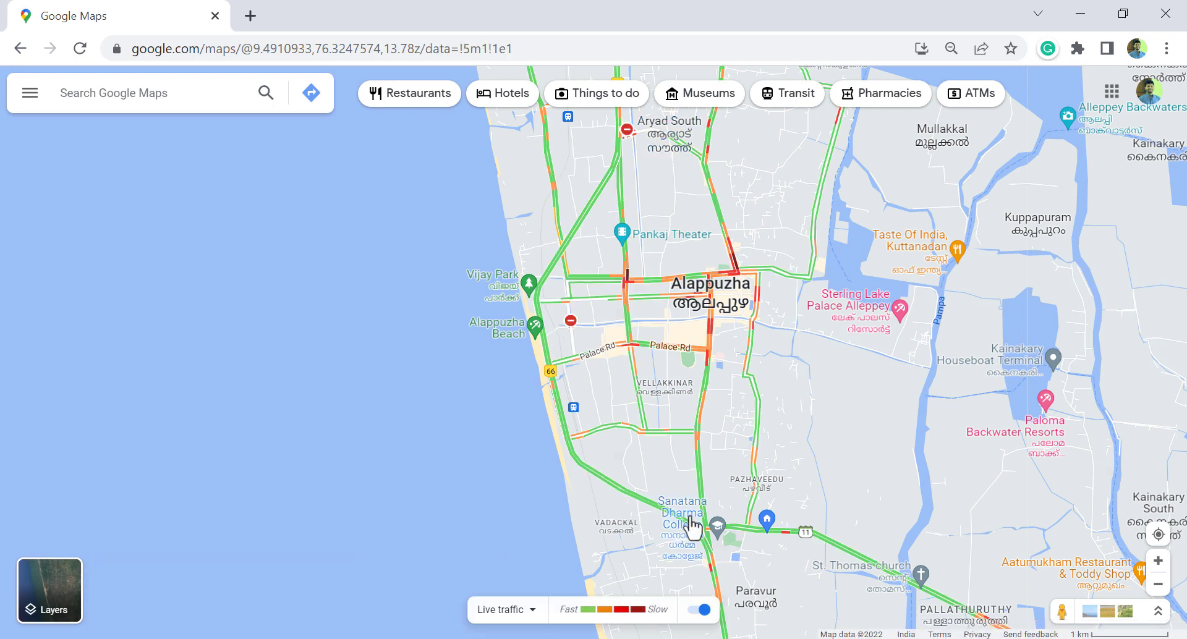
Inspect traffic colours around VCSB Road and Cullen Rd.
scroll(603, 204, up, 3)
scroll(603, 204, up, 5)
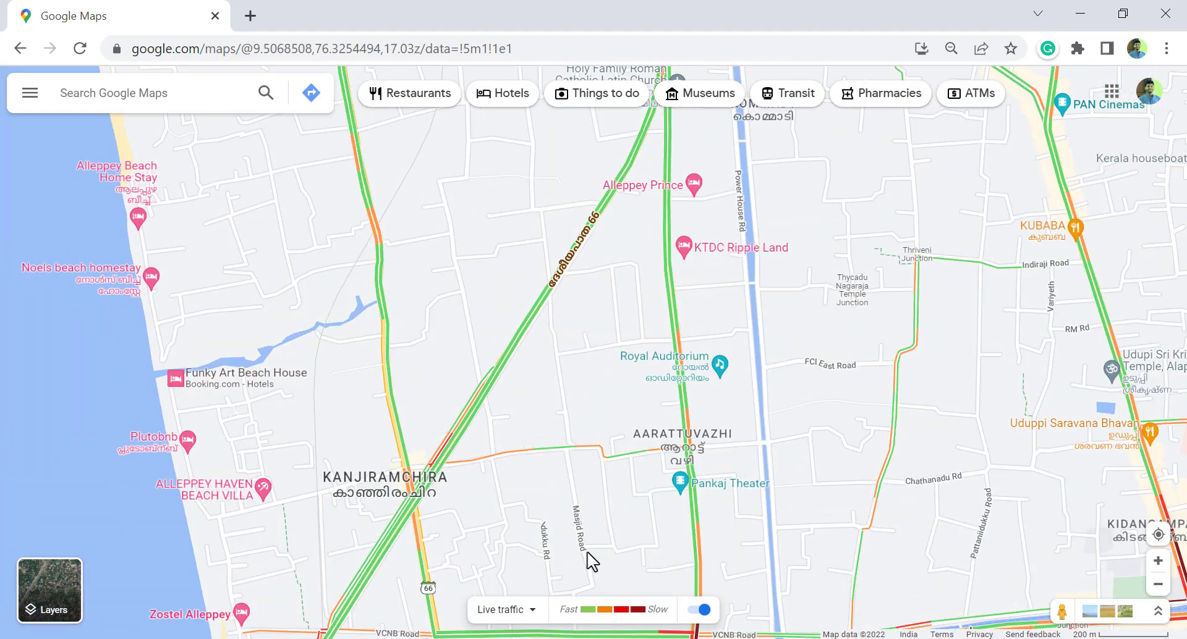
drag(592, 562, 512, 365)
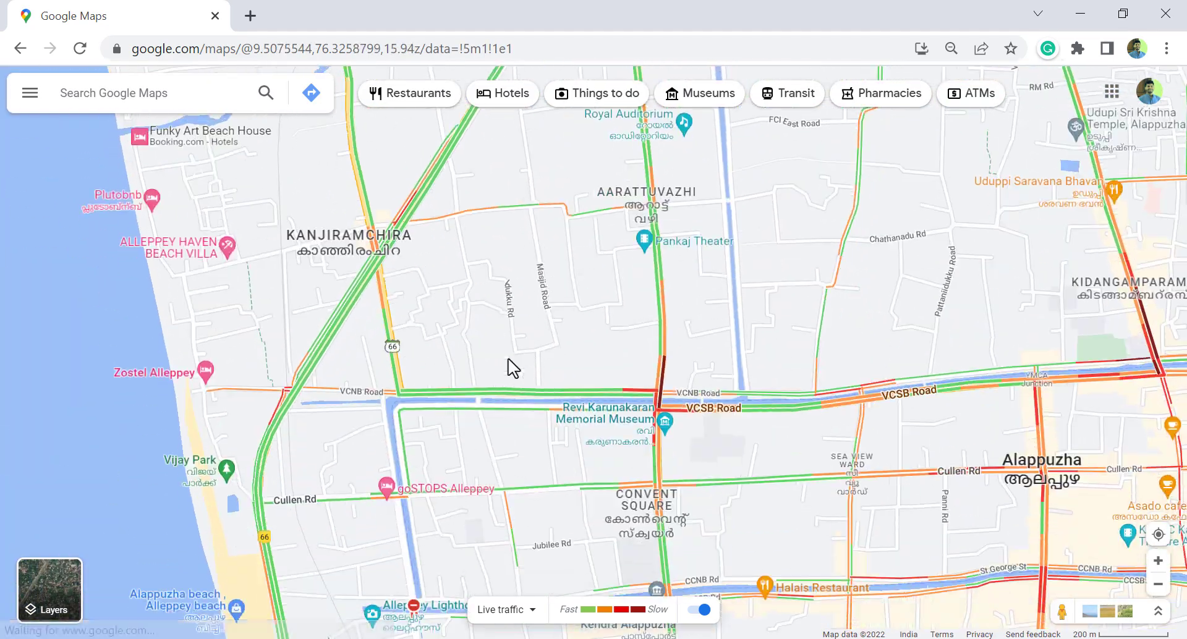
scroll(525, 402, up, 3)
scroll(911, 428, down, 2)
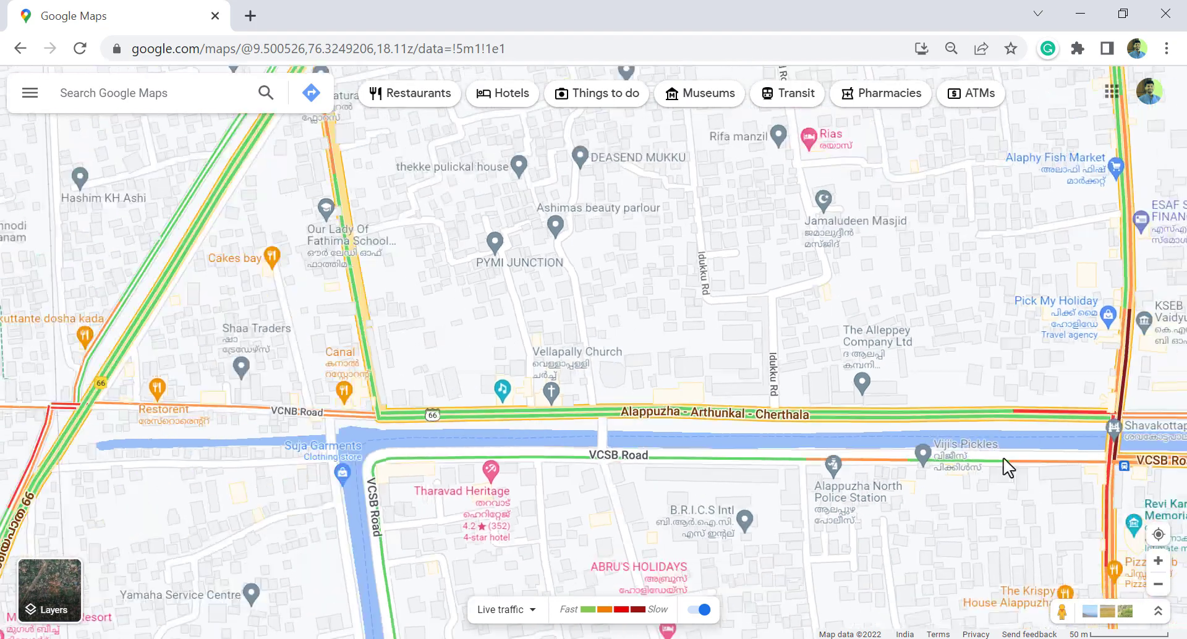
drag(1002, 467, 744, 246)
scroll(798, 472, down, 3)
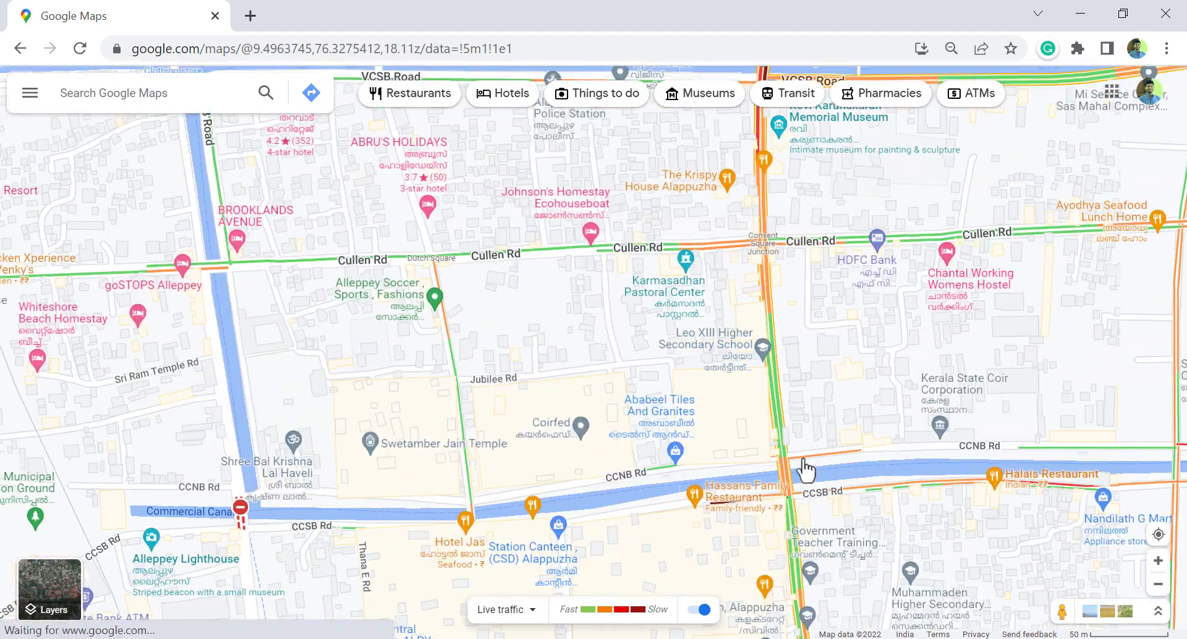
scroll(684, 530, down, 2)
scroll(588, 393, up, 2)
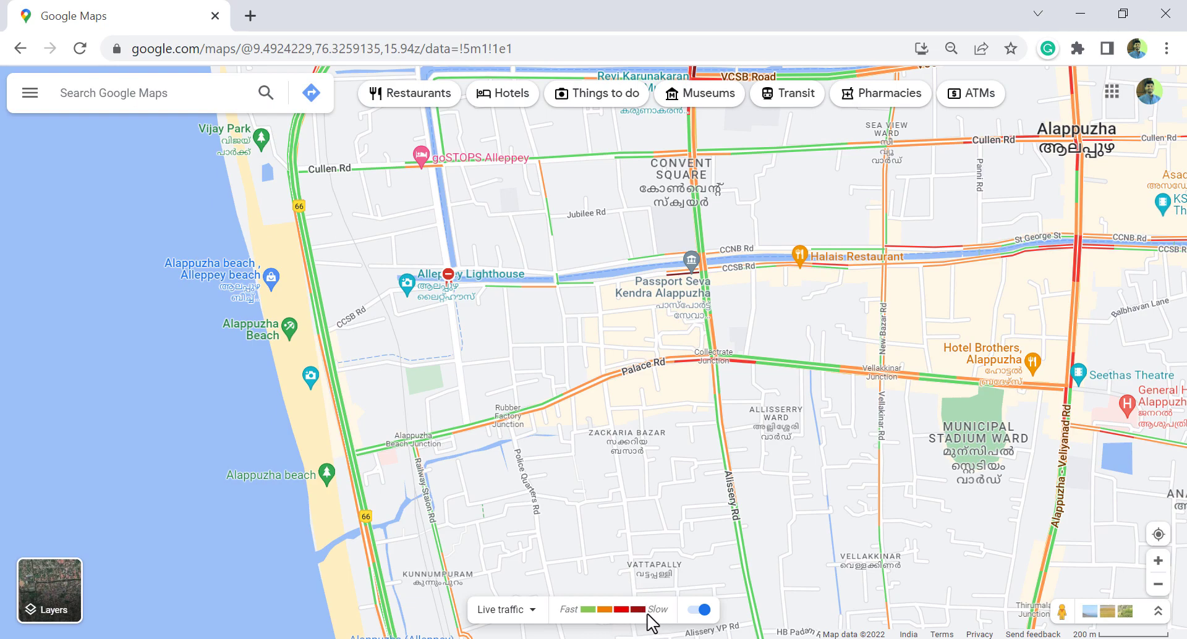
scroll(834, 383, up, 2)
scroll(1020, 305, down, 3)
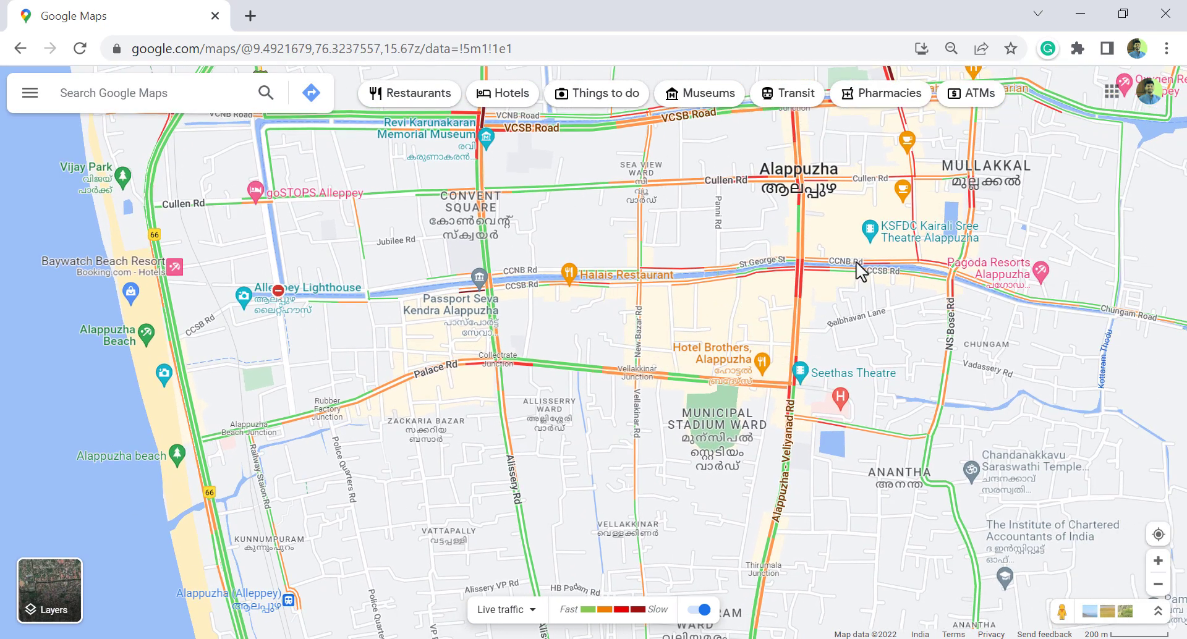
scroll(804, 257, up, 3)
scroll(756, 245, down, 3)
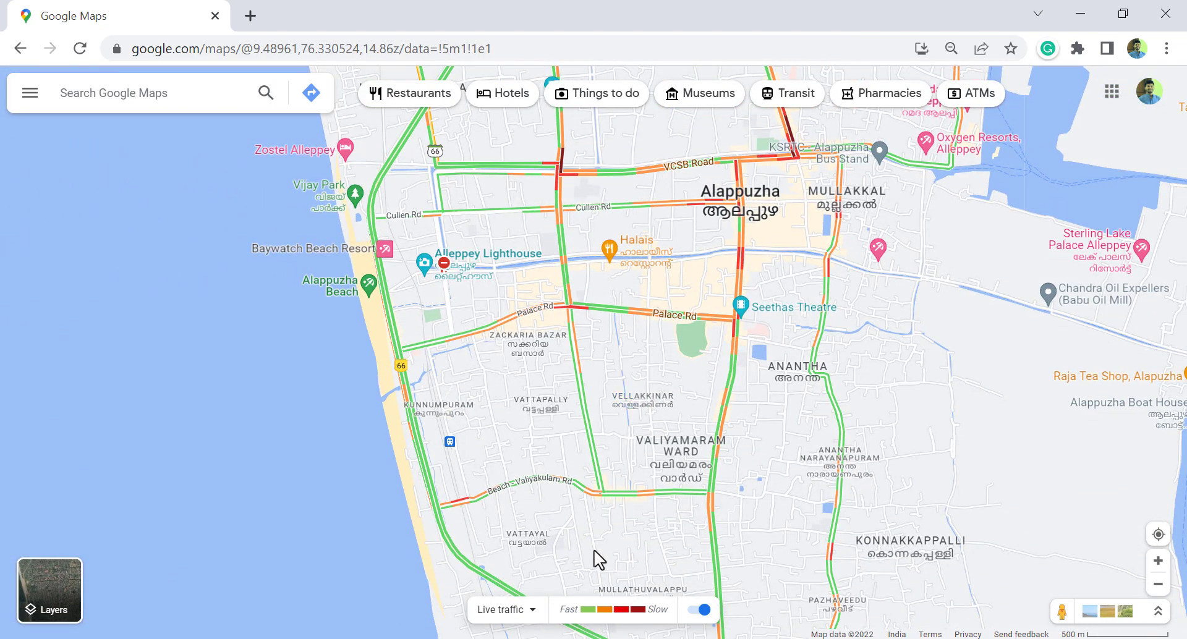
click(534, 611)
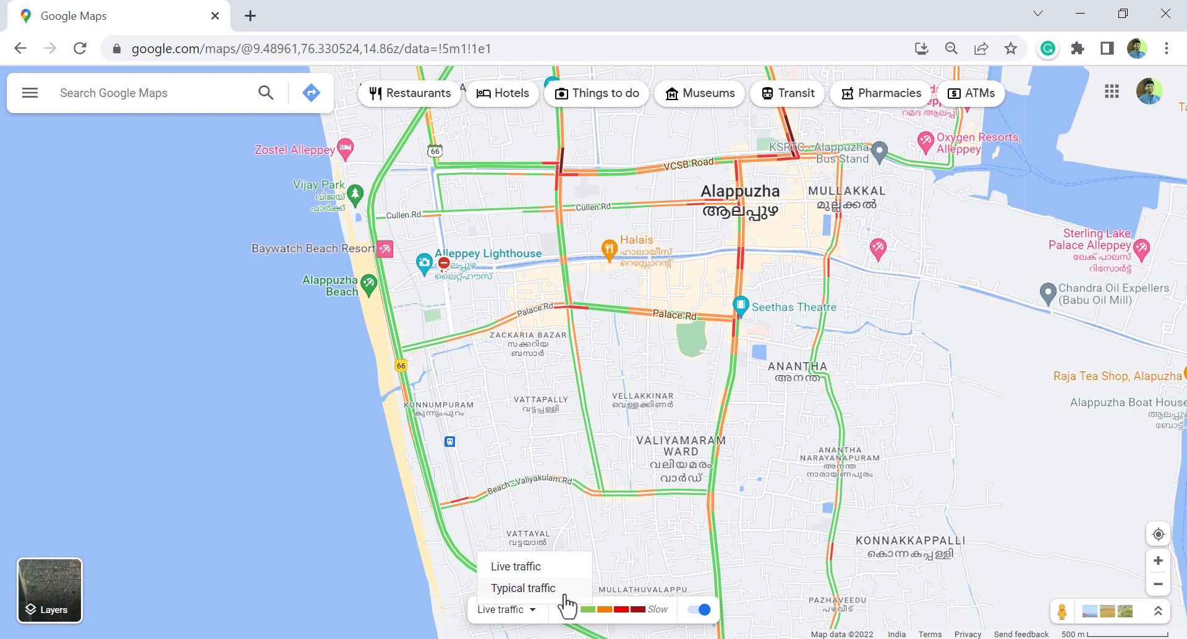
click(524, 588)
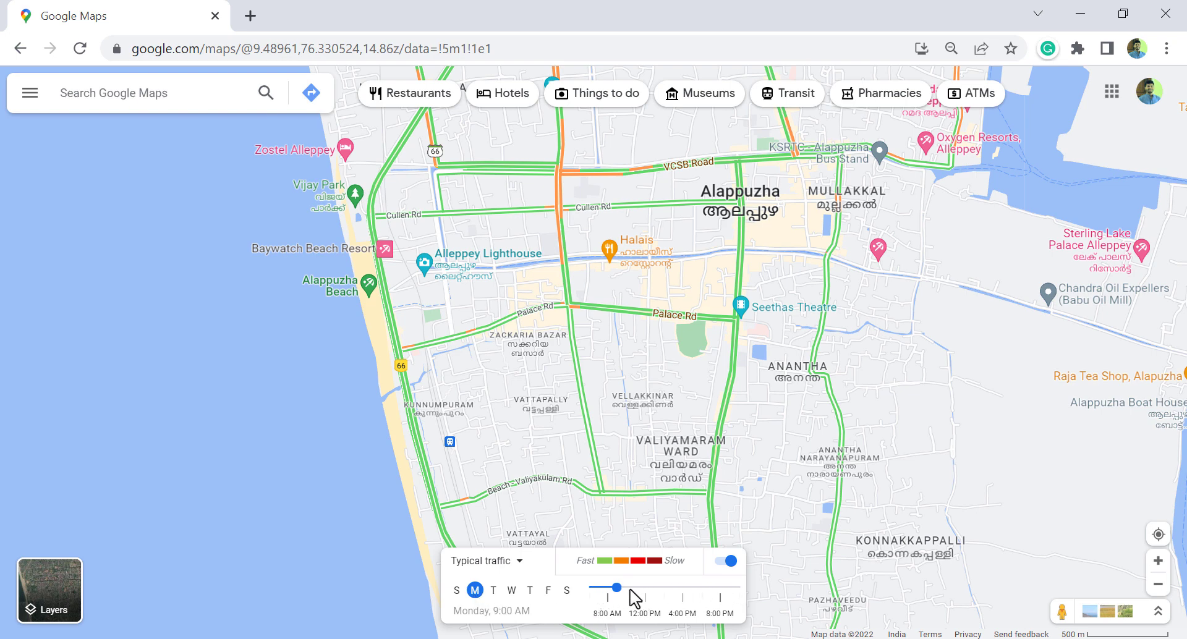
drag(615, 590, 739, 590)
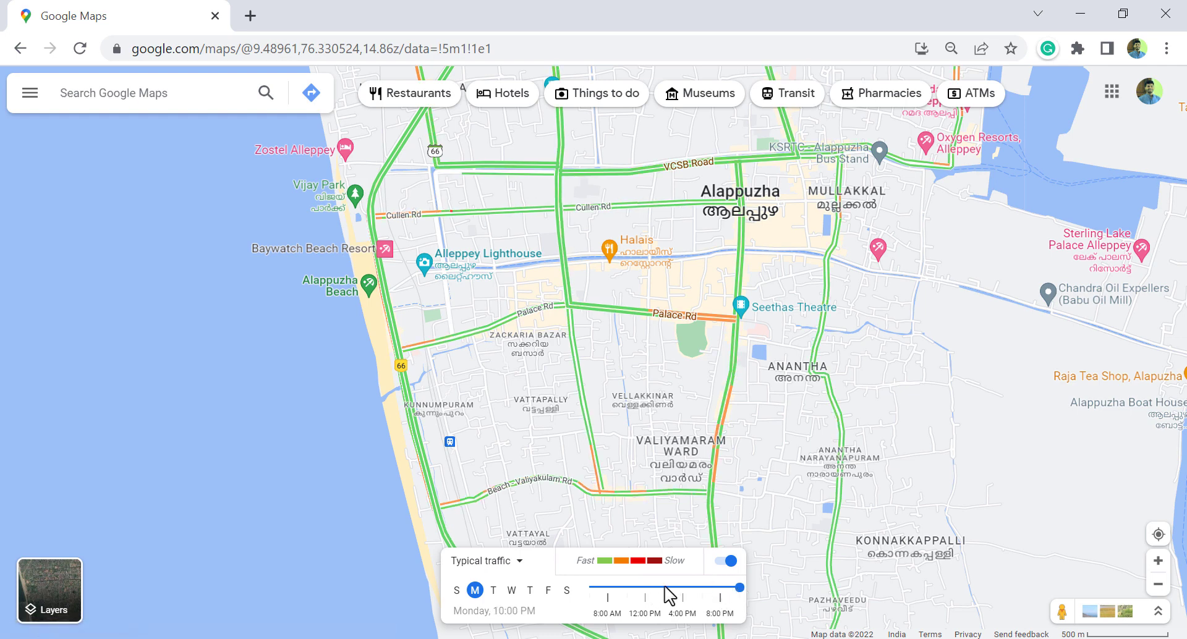
click(513, 592)
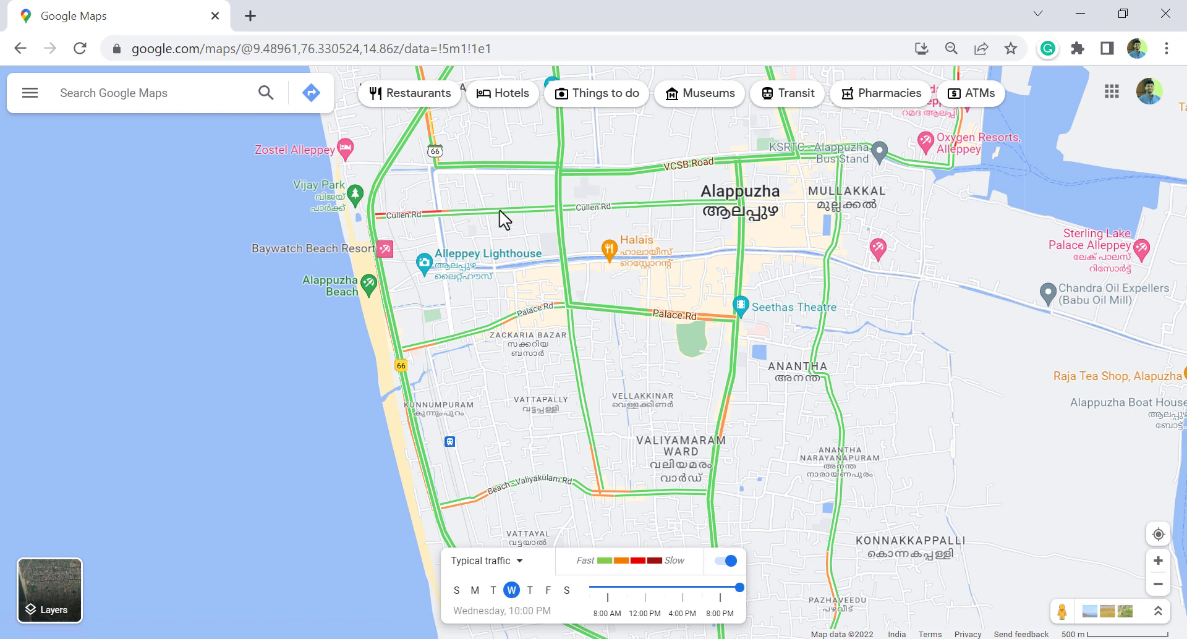
click(654, 588)
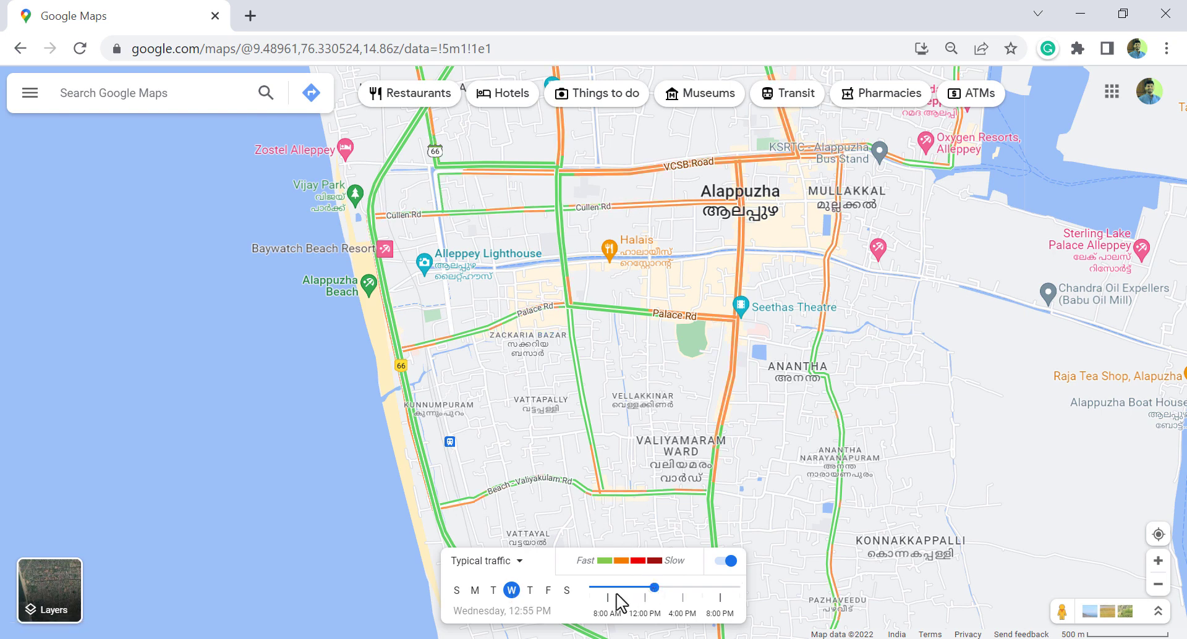
click(566, 592)
click(457, 591)
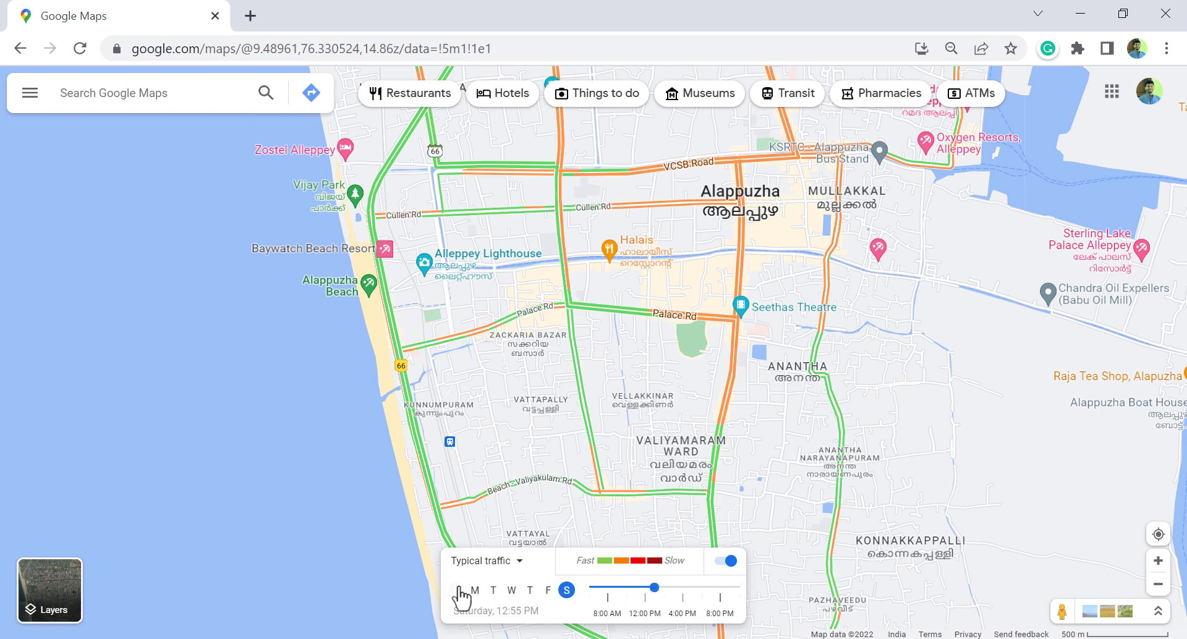
click(605, 588)
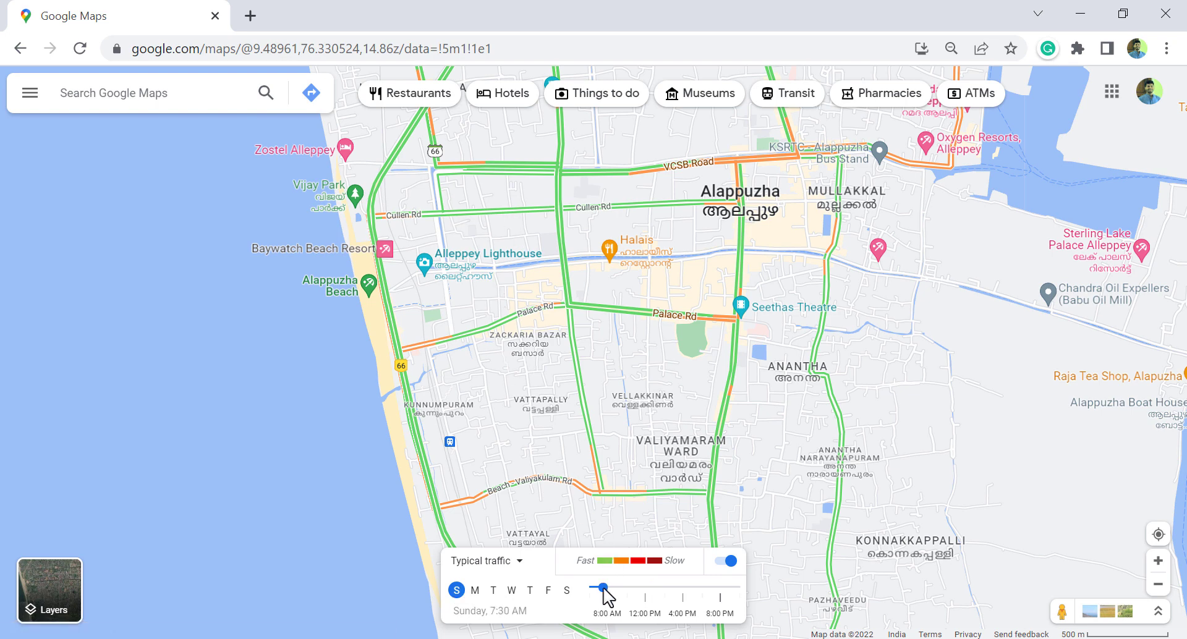
click(518, 563)
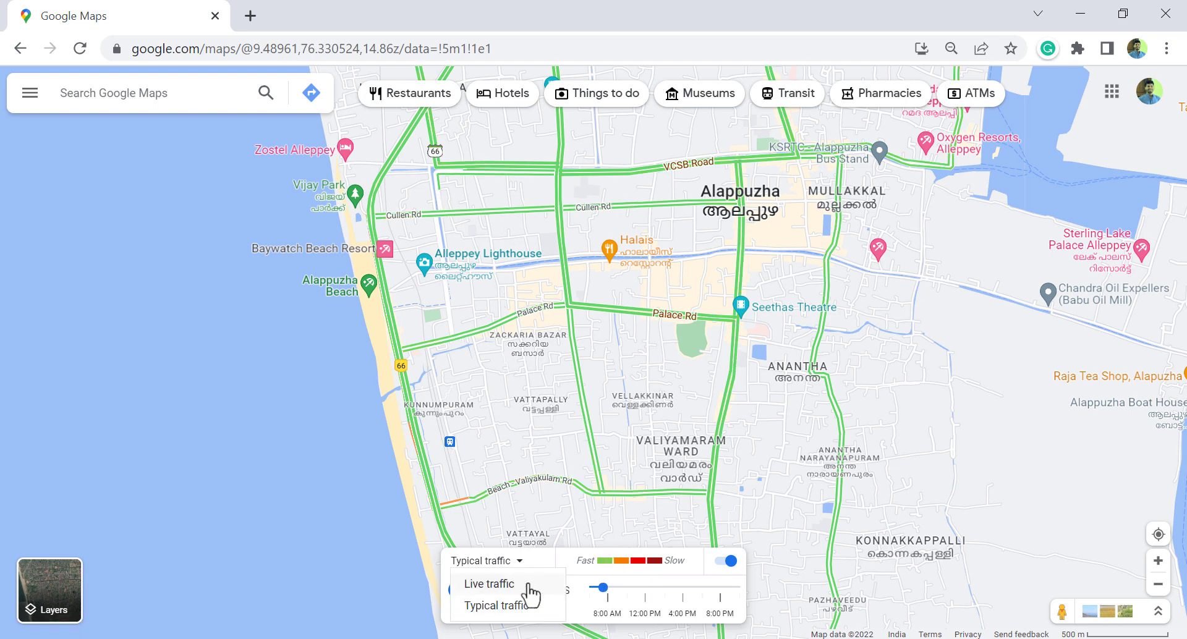
click(489, 584)
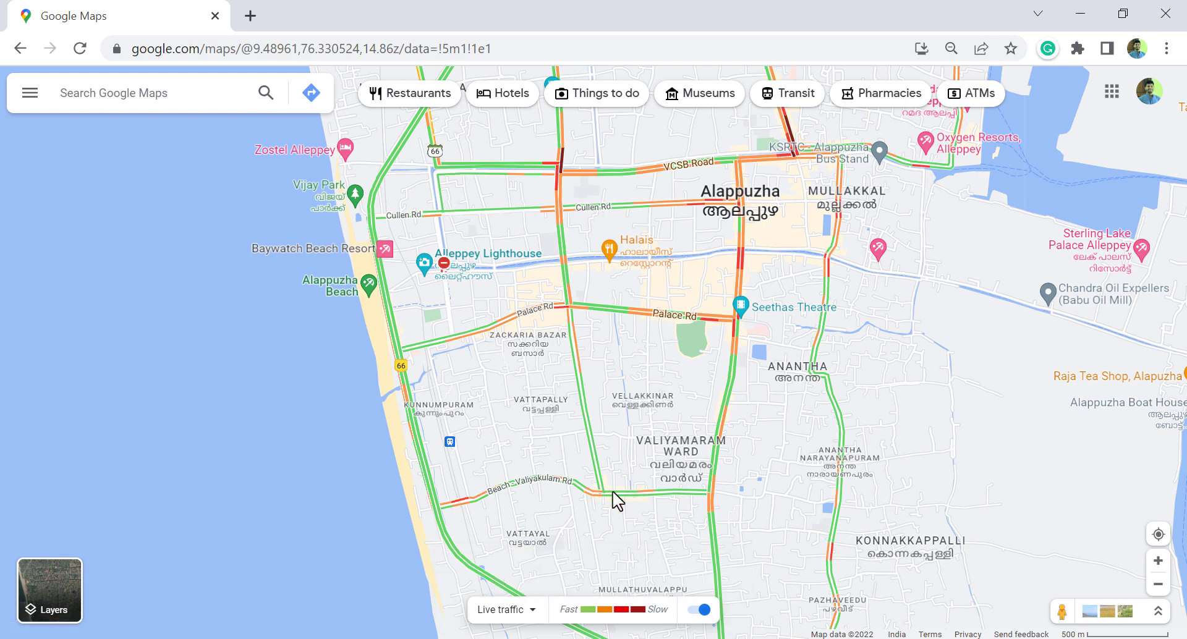
Turn off traffic, copy the waterway spot's coordinates 9.47318, 76.36405 and paste them into Notepad.
click(695, 612)
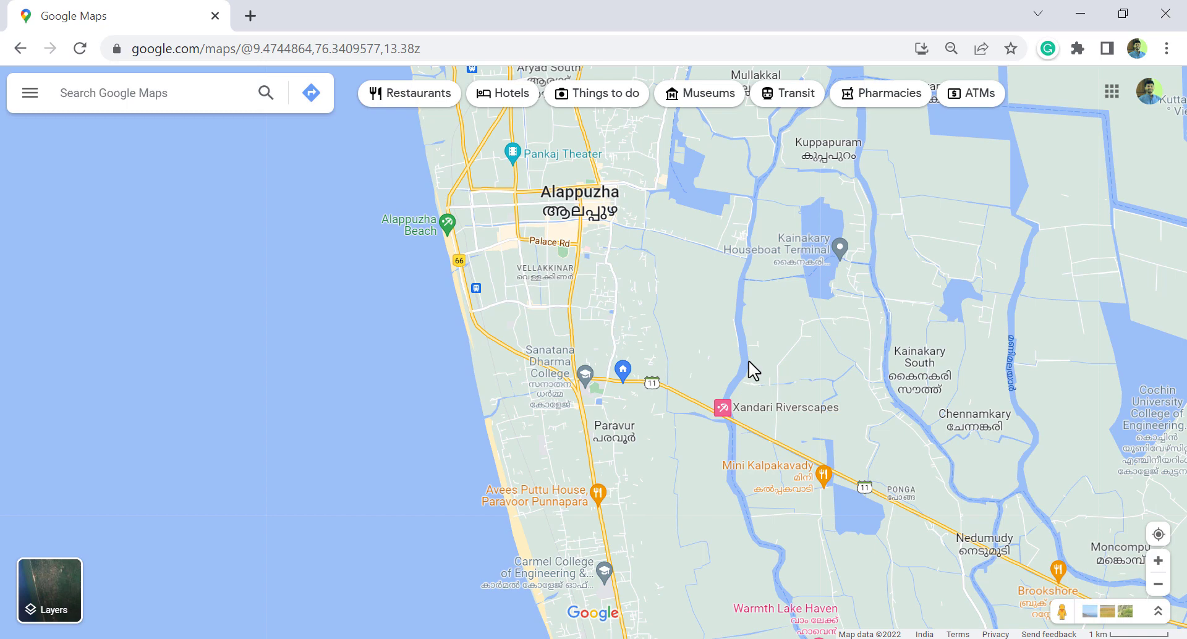
scroll(742, 362, up, 6)
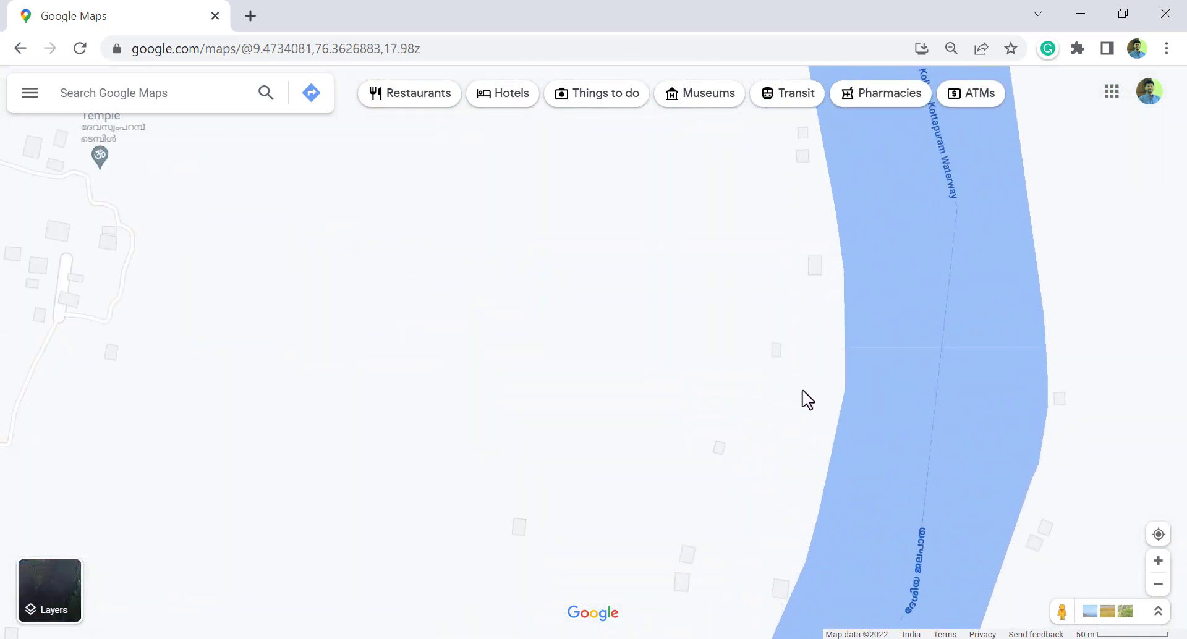
right_click(803, 392)
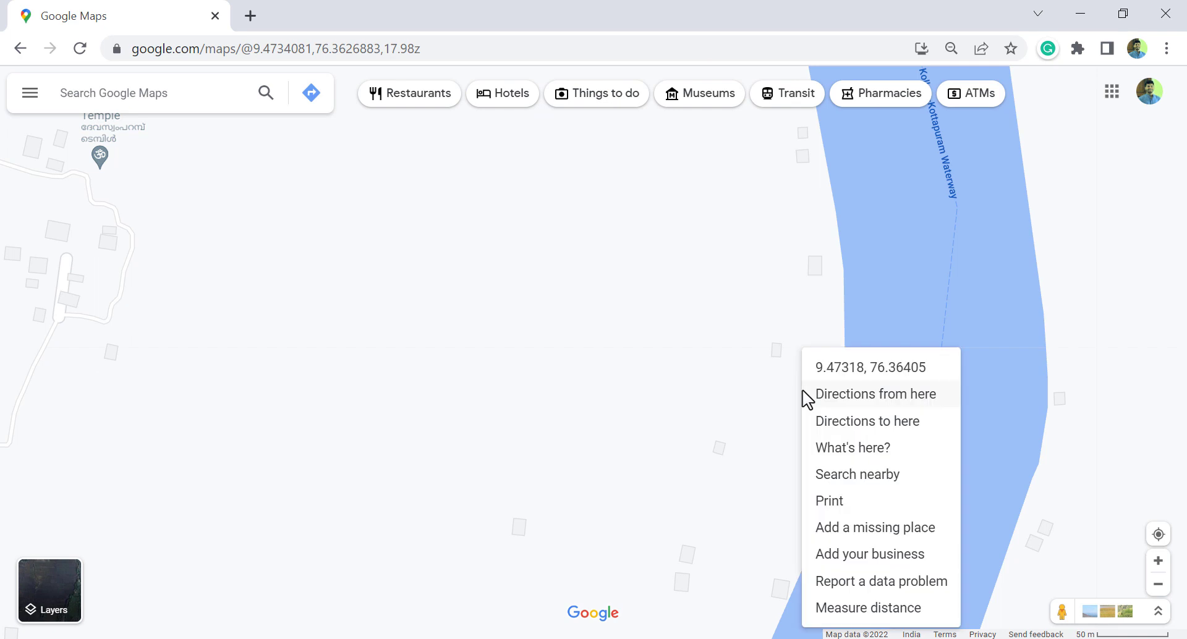
click(879, 374)
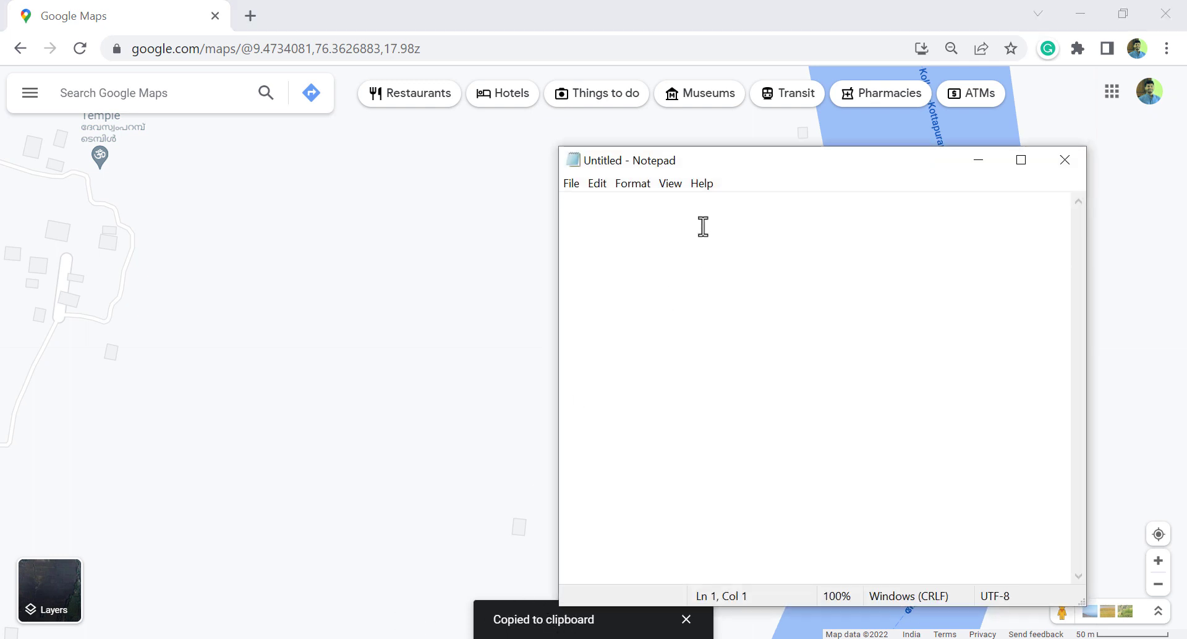
right_click(704, 227)
click(758, 300)
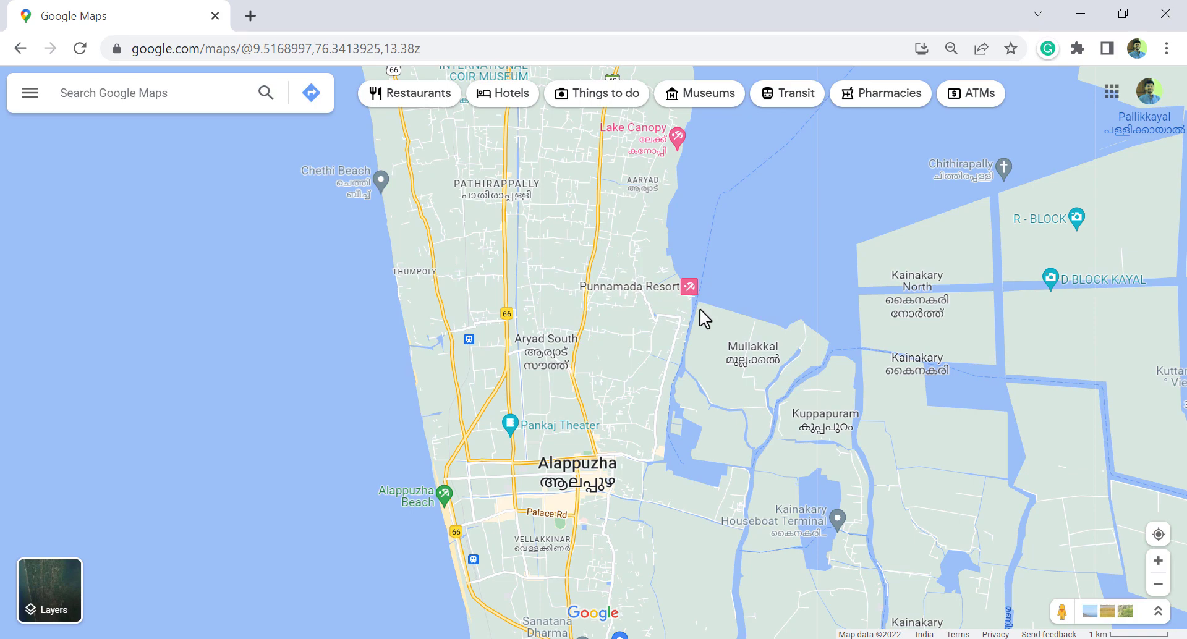
Pin the spot at 9.524438, 76.358419 near Punnamada, get its share link, and discard the Gmail draft.
scroll(703, 303, up, 5)
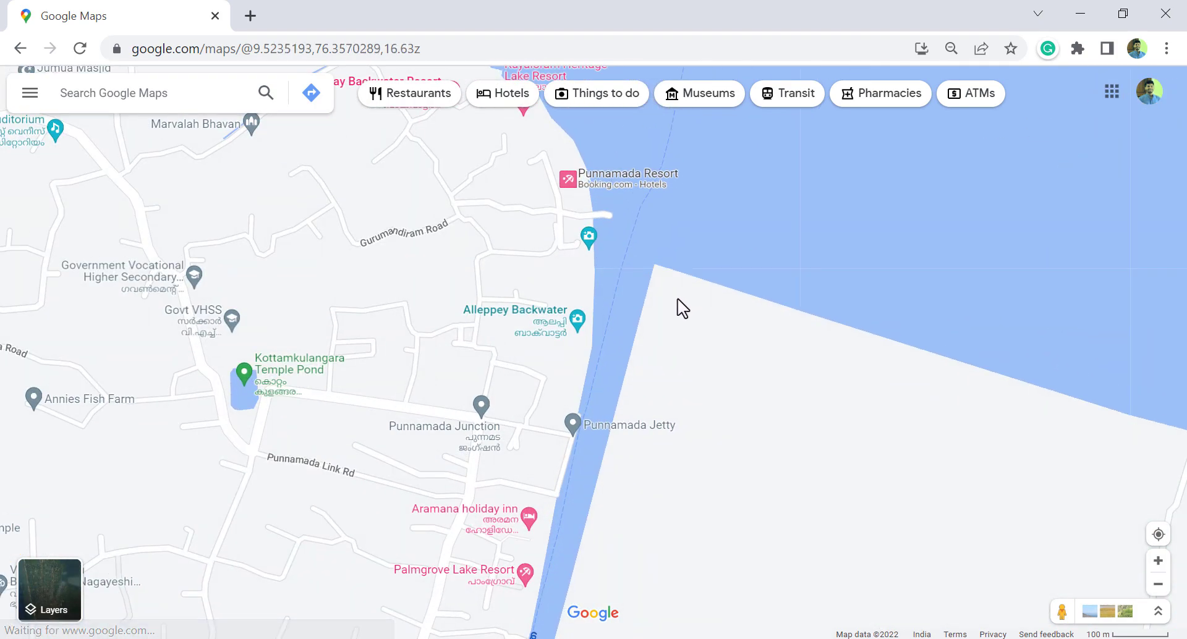
right_click(675, 301)
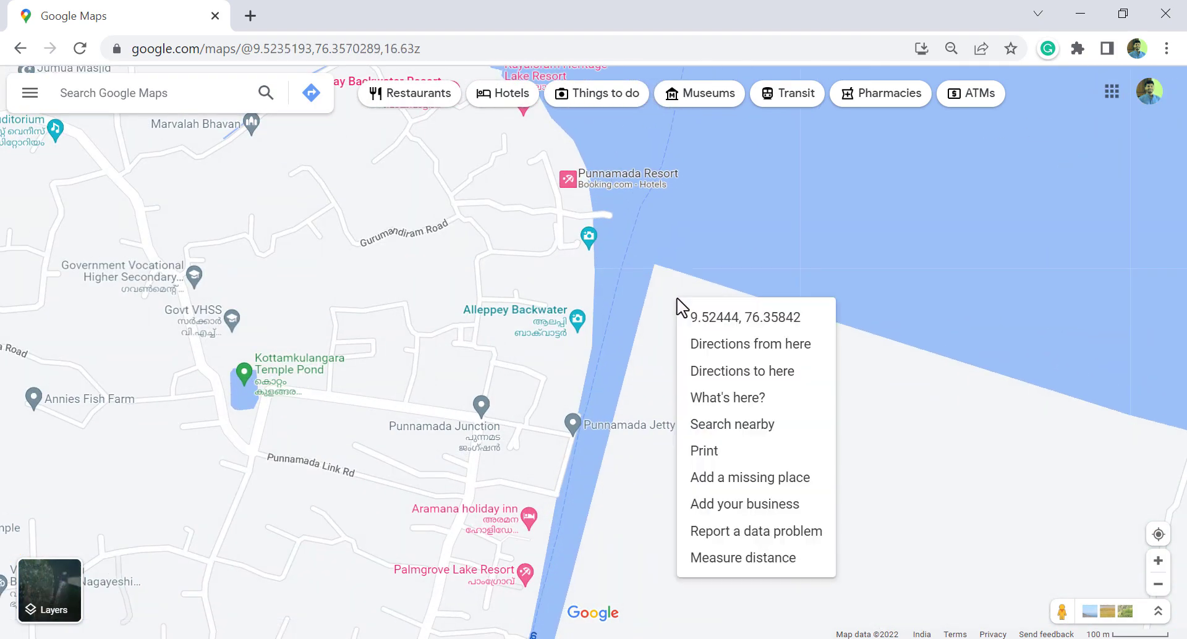
click(792, 399)
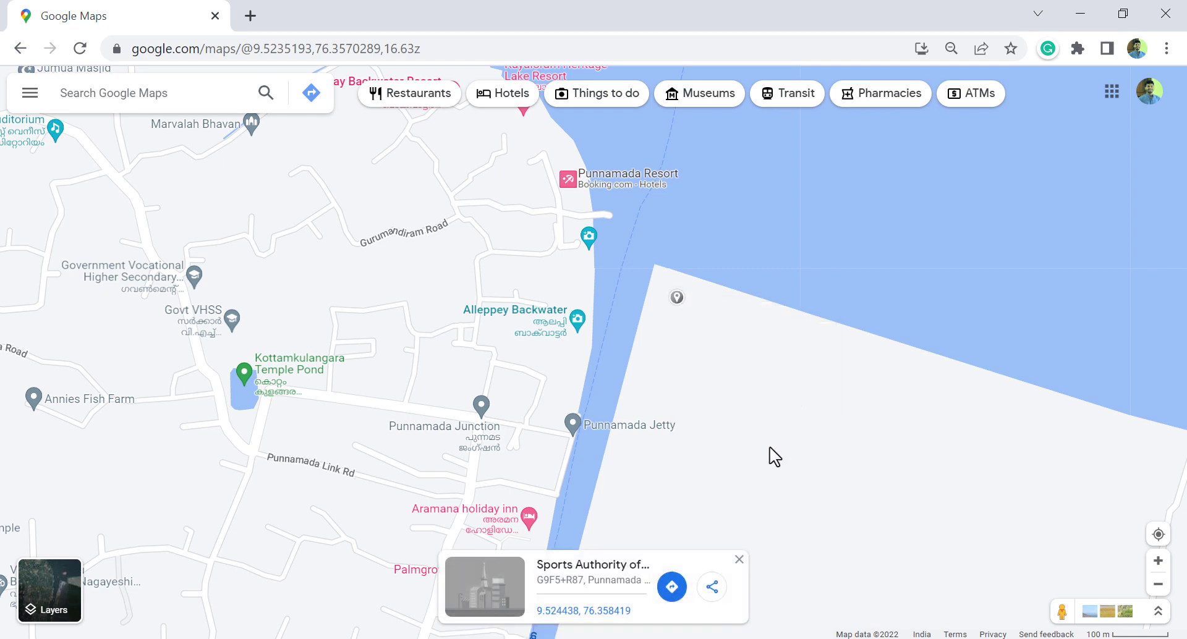
click(721, 595)
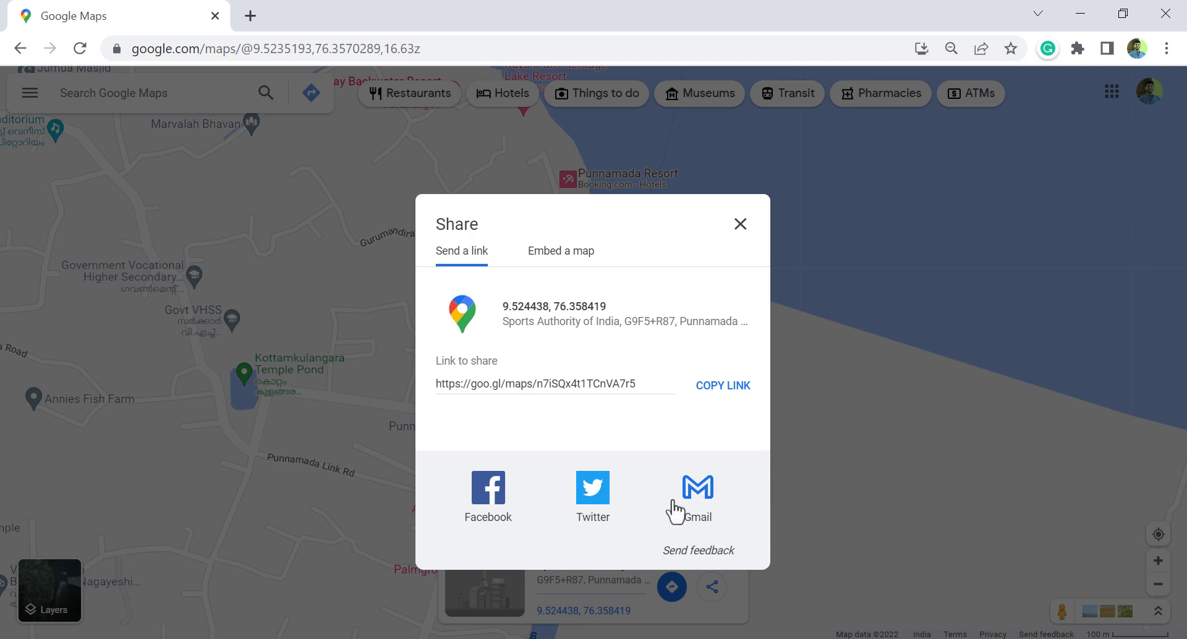
click(698, 504)
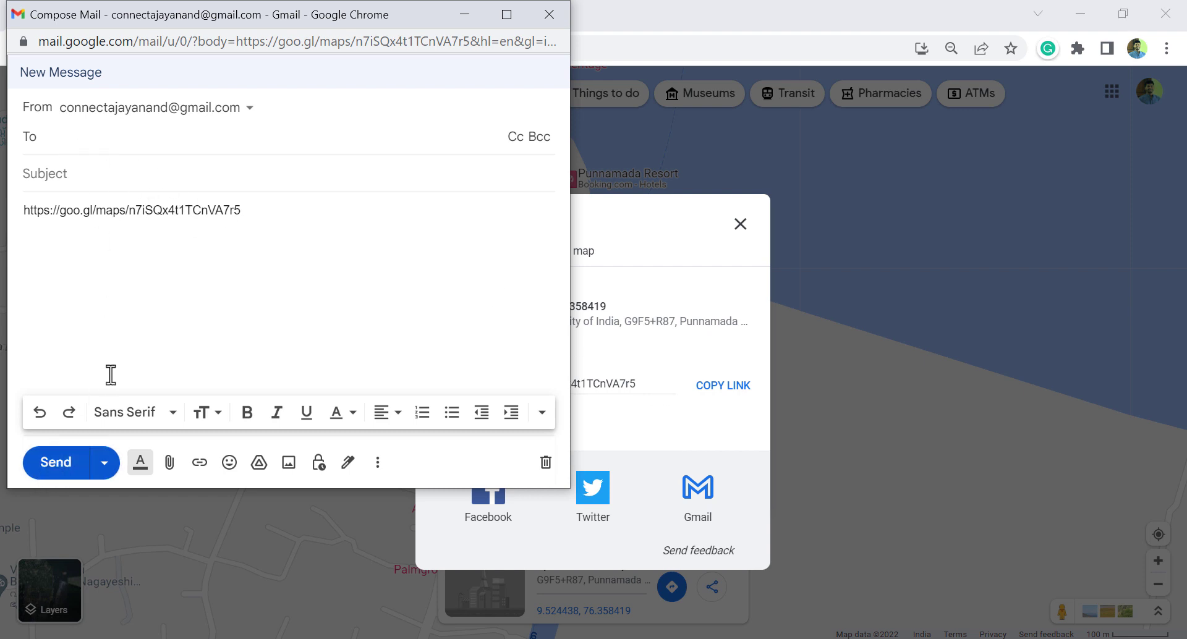
click(548, 13)
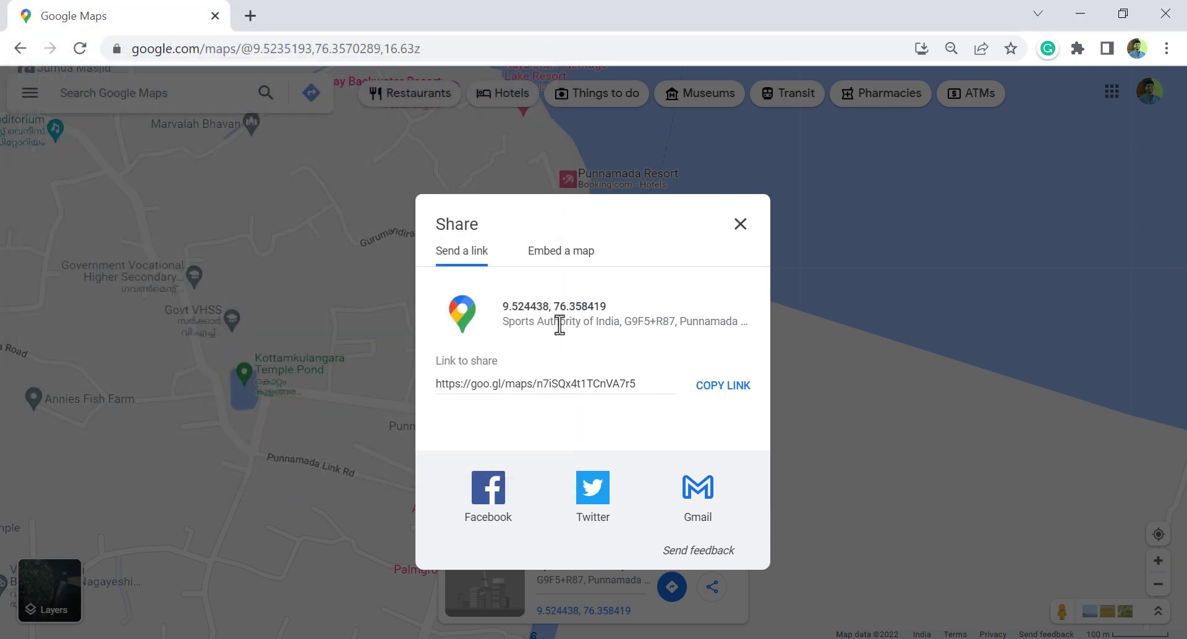
Copy the share link and load it in a new browser tab.
click(723, 386)
click(250, 16)
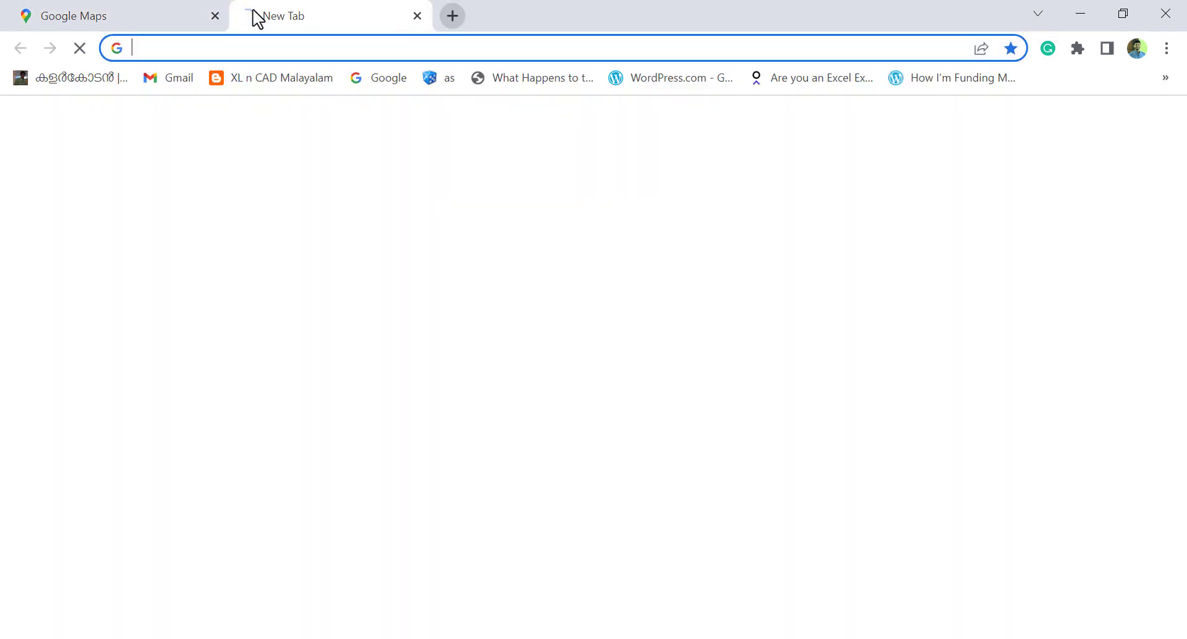
right_click(284, 47)
click(350, 173)
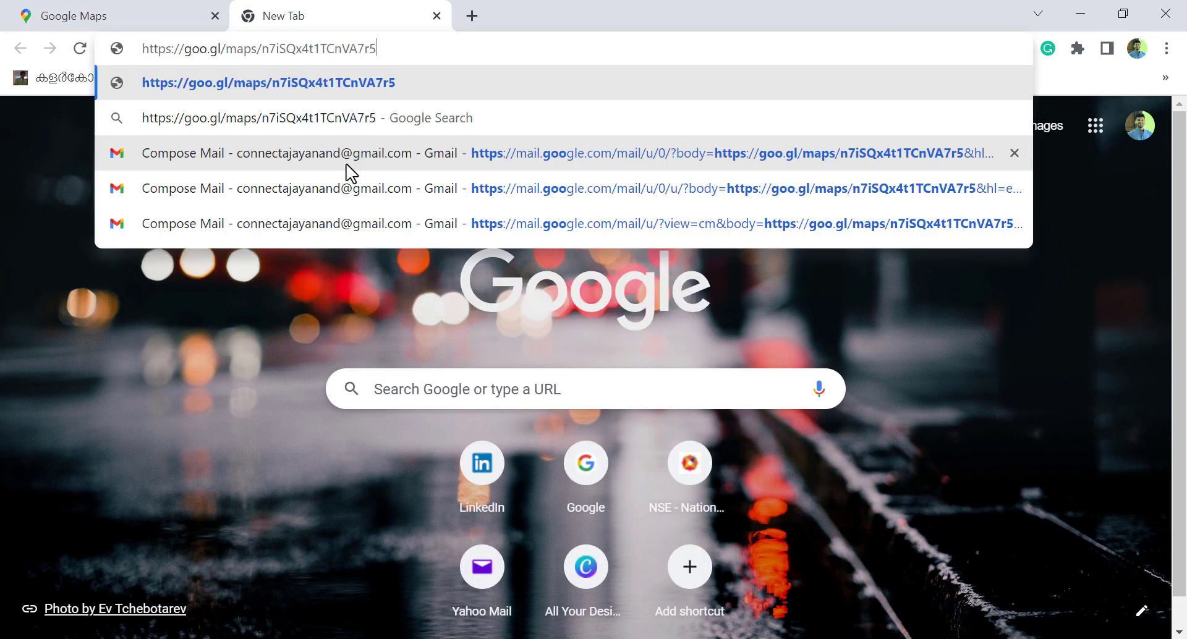
key(Return)
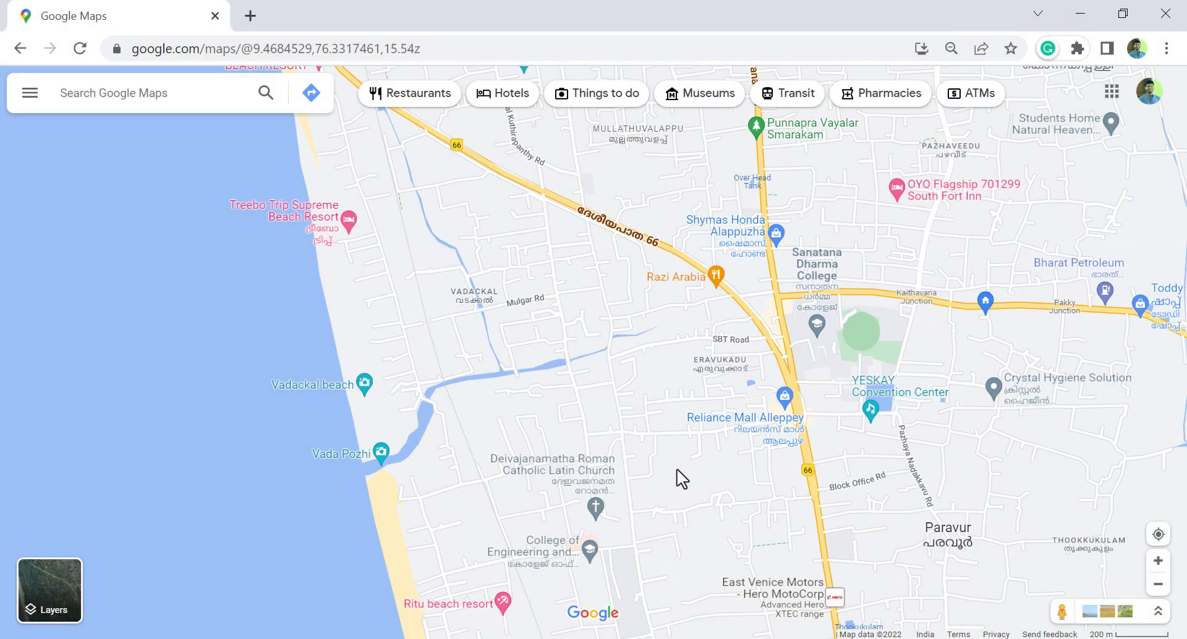
Search for hospitals near the map point at 9.4705, 76.3384.
right_click(781, 303)
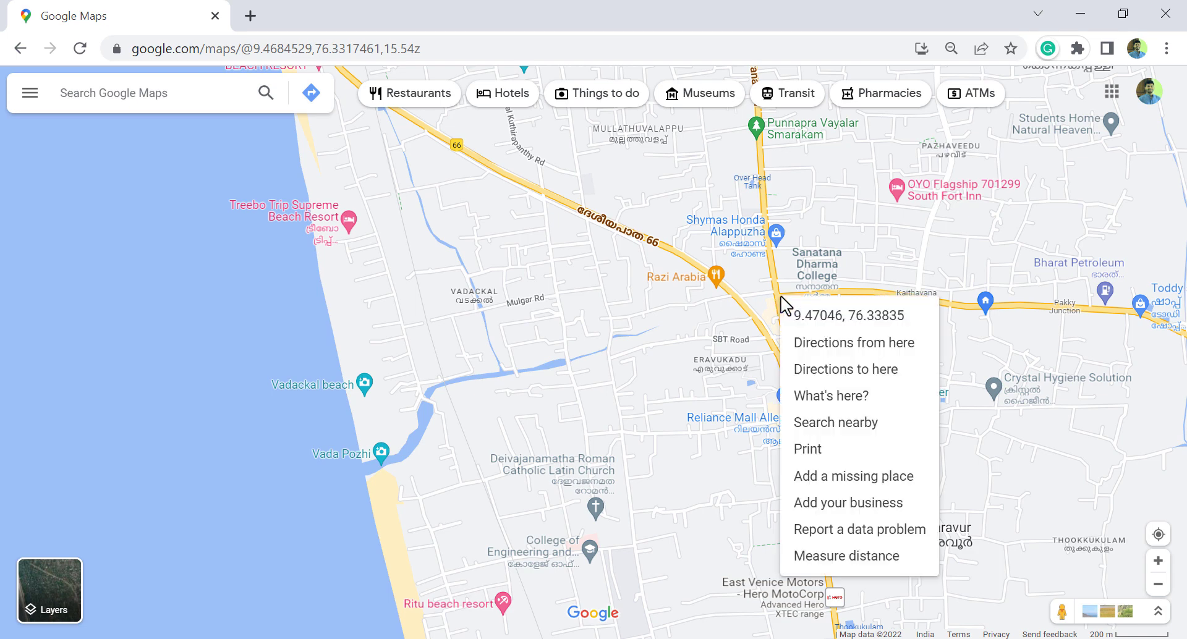
click(900, 426)
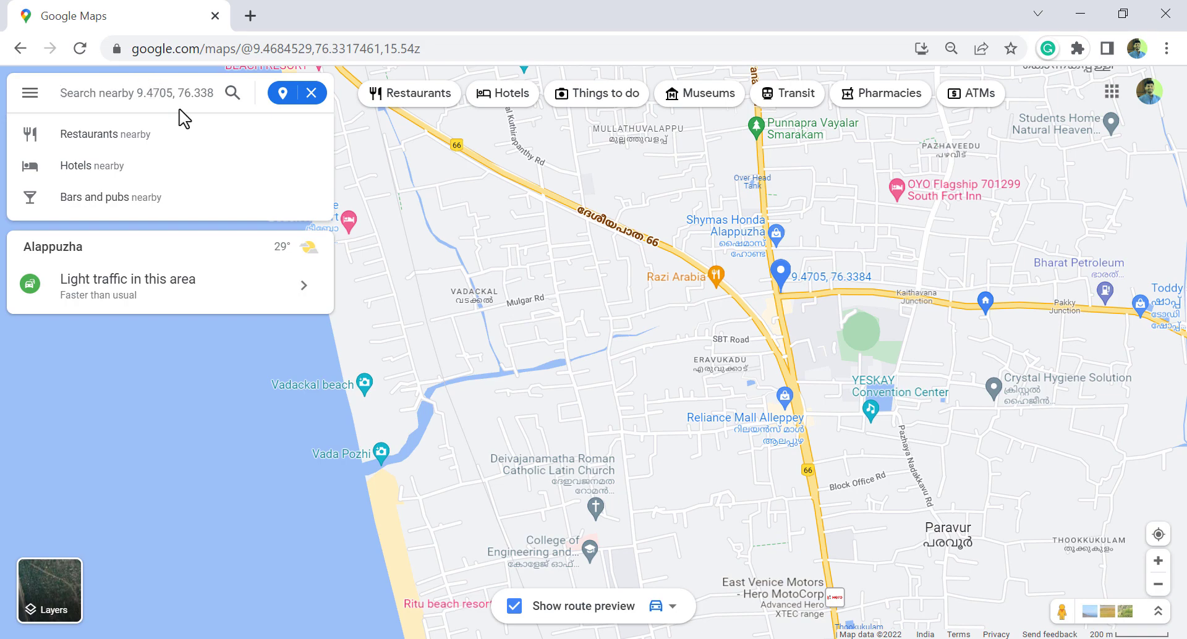
text(hospital)
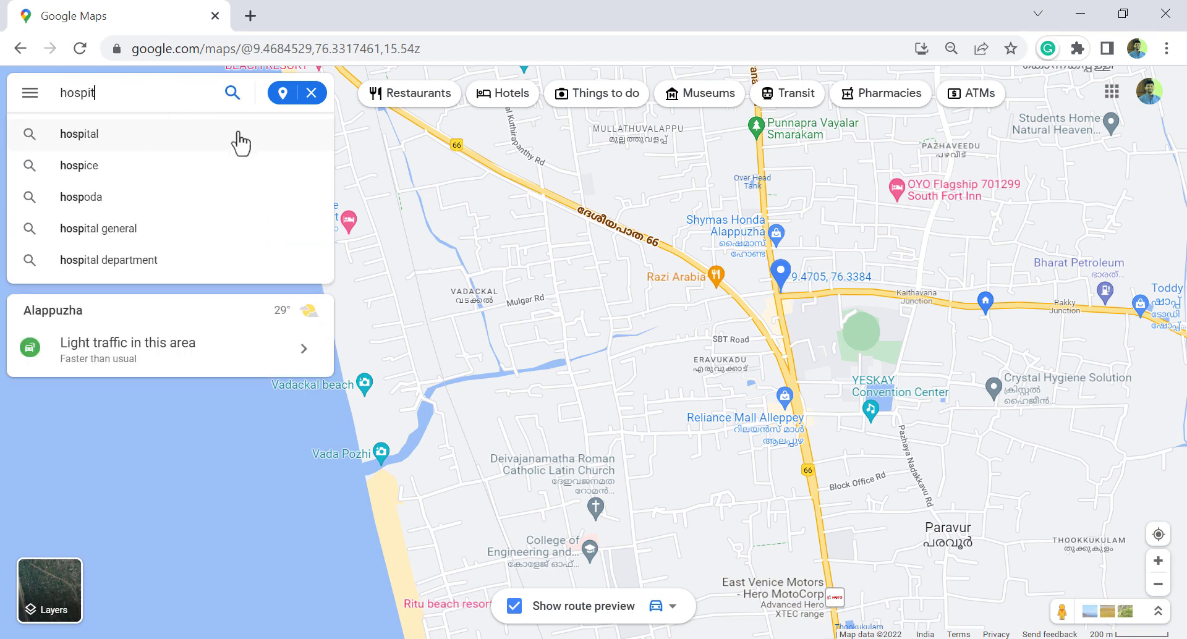
click(241, 141)
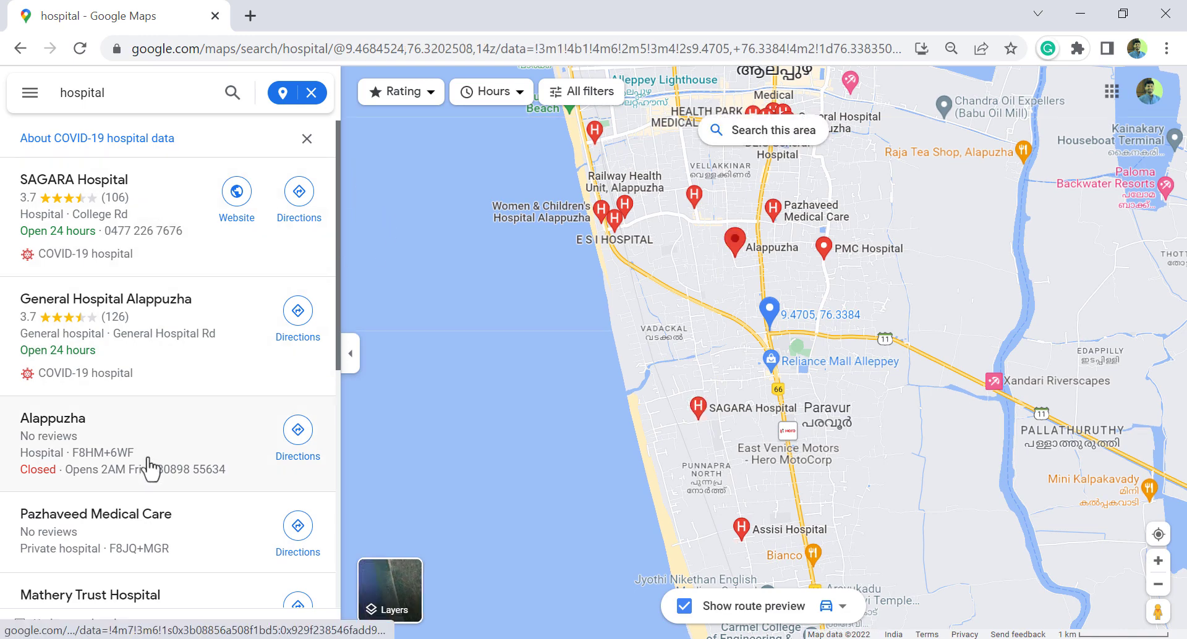
Browse the hospital results and preview SAGARA Hospital's 4 min, 1.8 km drive.
scroll(167, 538, down, 6)
scroll(173, 538, up, 6)
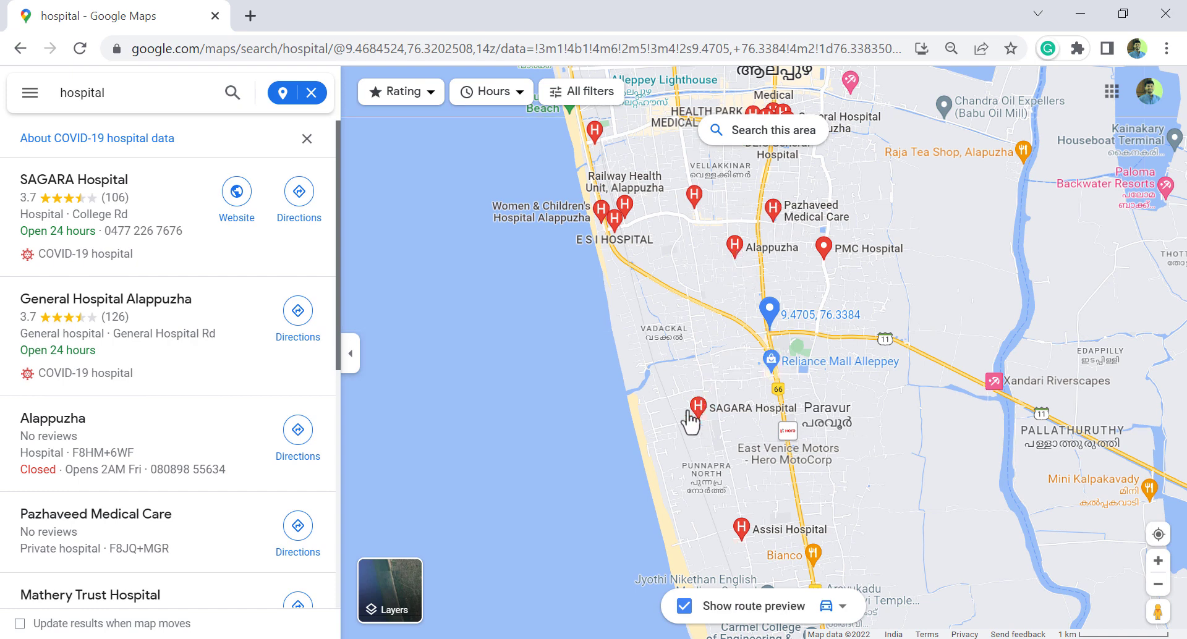
mouse_move(693, 415)
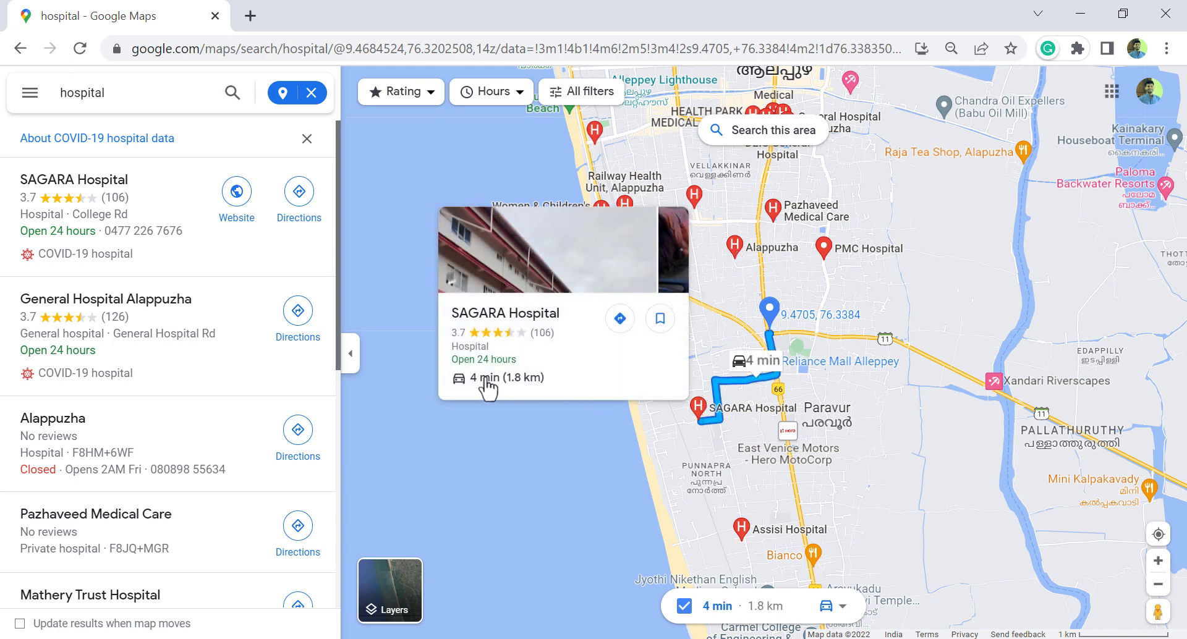